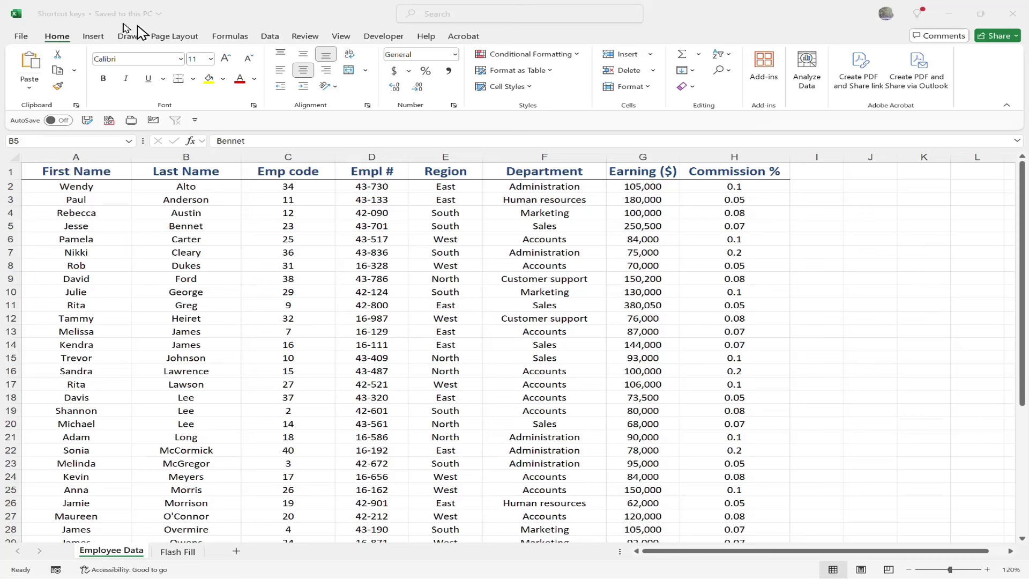
- Move the Quick Access Toolbar above the ribbon, and return it below the ribbon
click(195, 120)
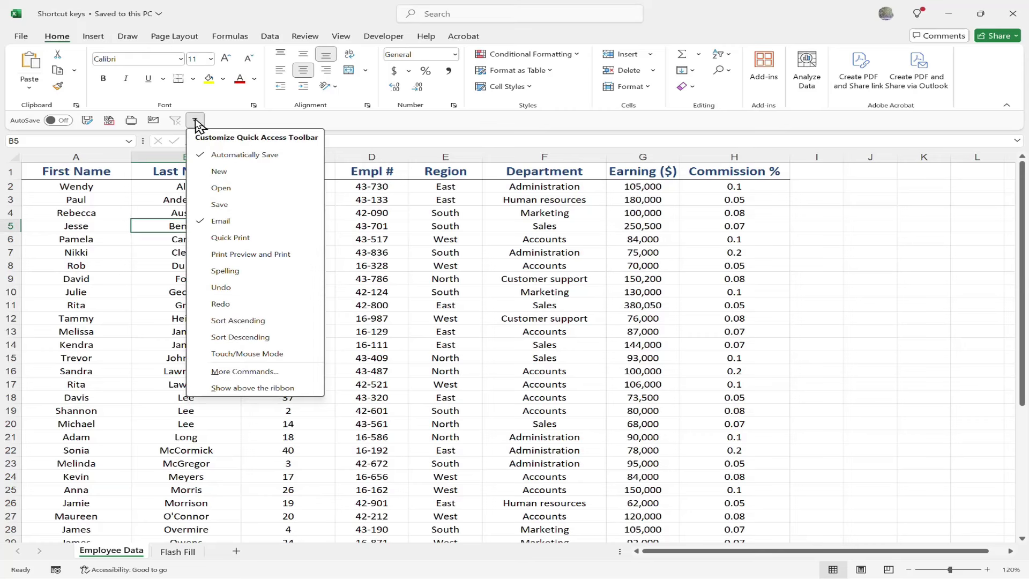
click(246, 388)
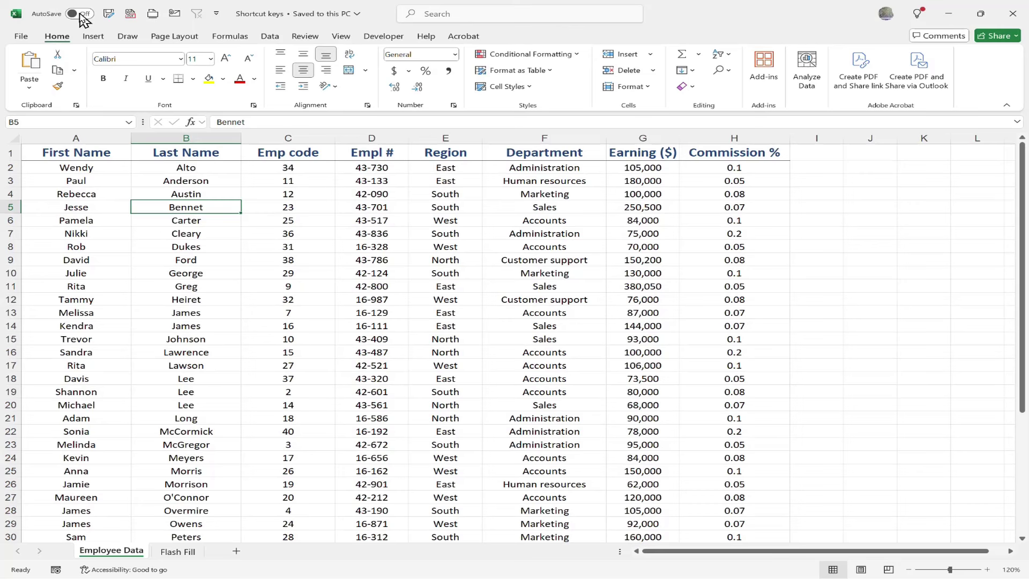
click(217, 14)
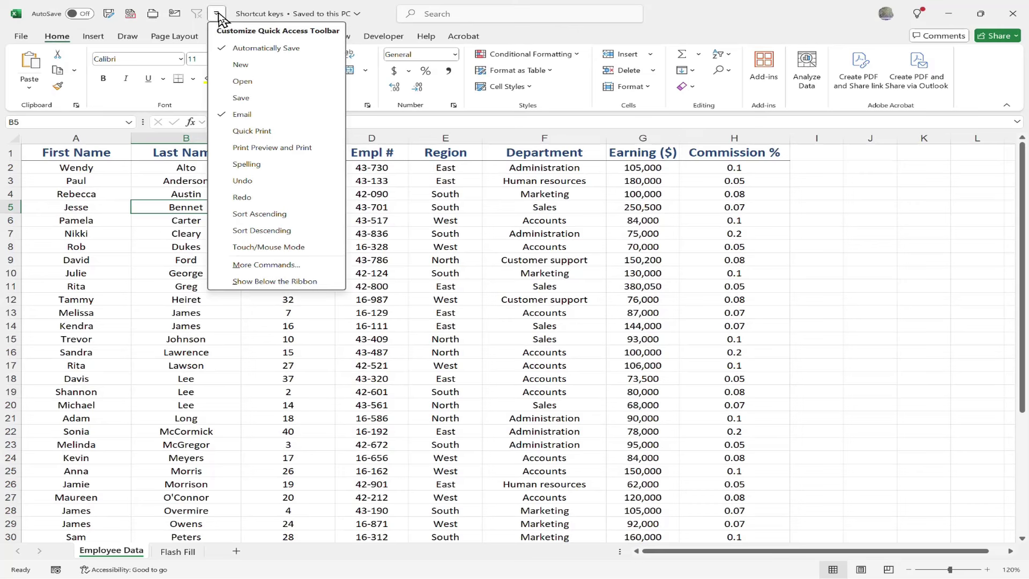
click(258, 282)
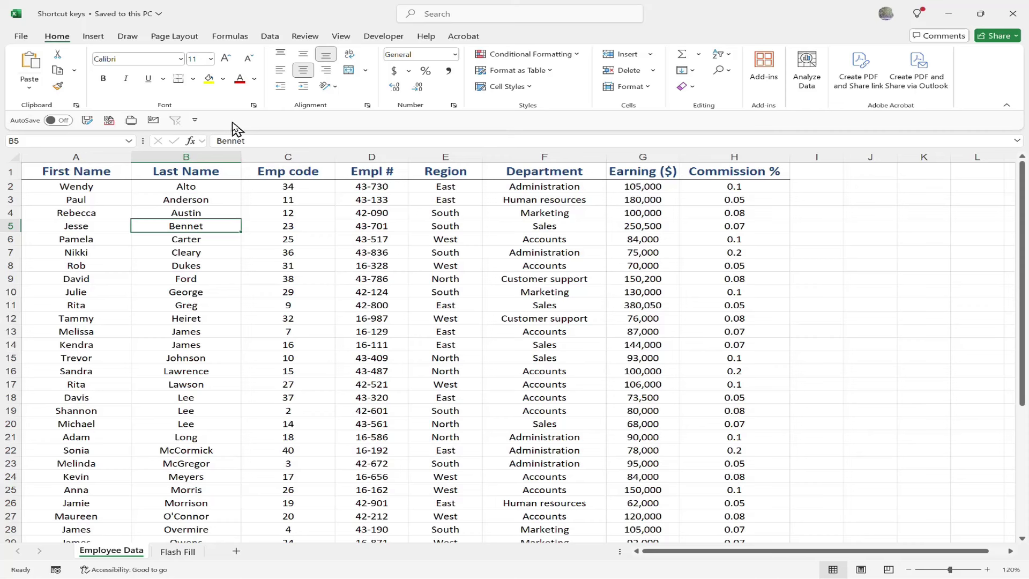
- Add the Align Left command to the Quick Access Toolbar
right_click(279, 77)
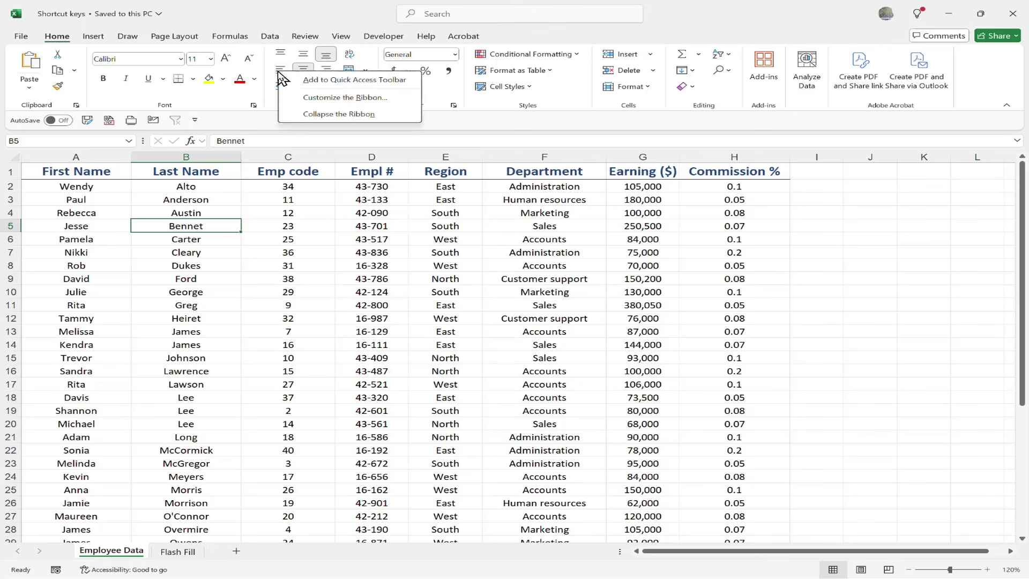
click(330, 81)
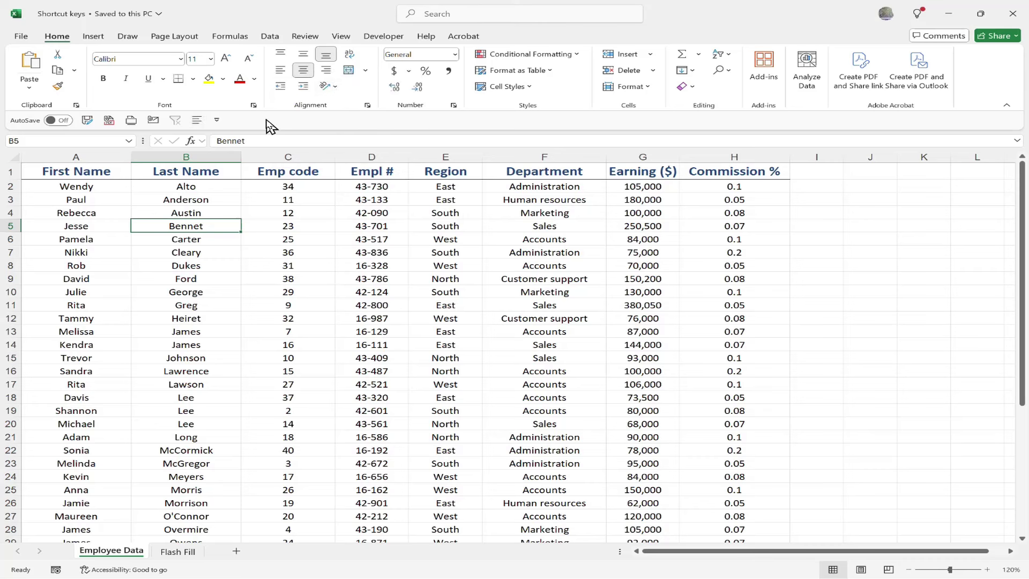
- Add the Pictures command to the Quick Access Toolbar, and remove it again
click(92, 38)
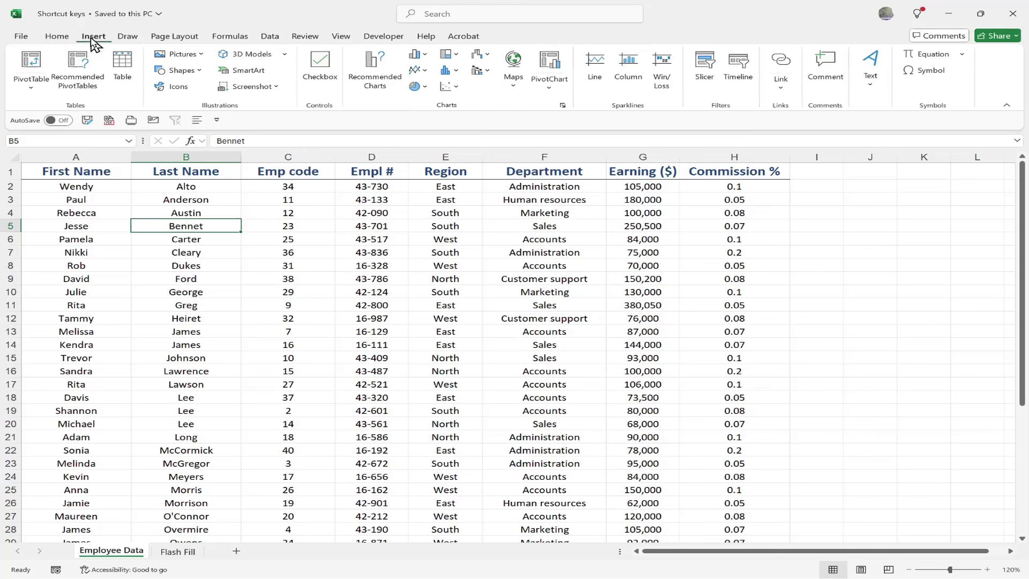
right_click(171, 54)
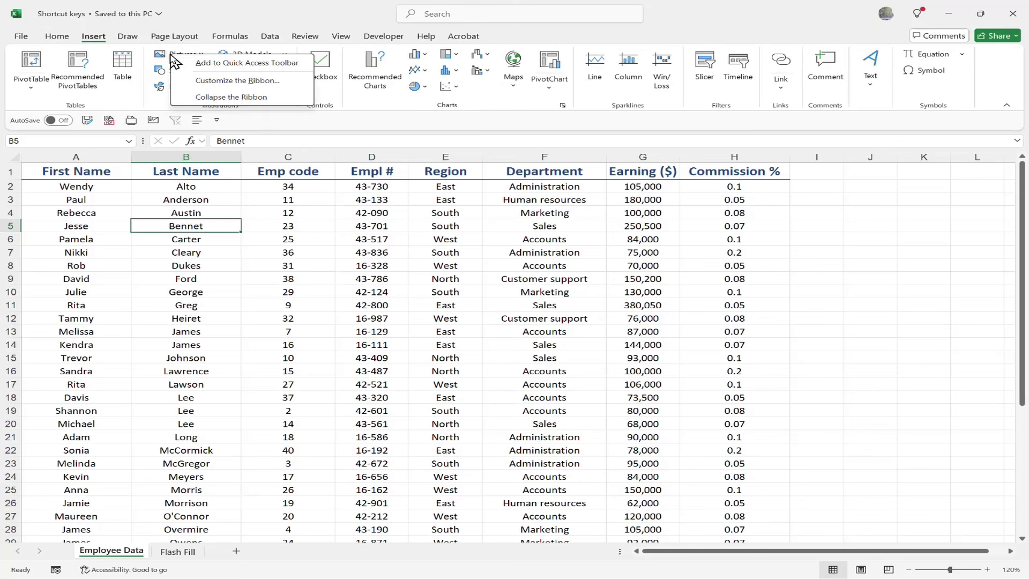
click(210, 64)
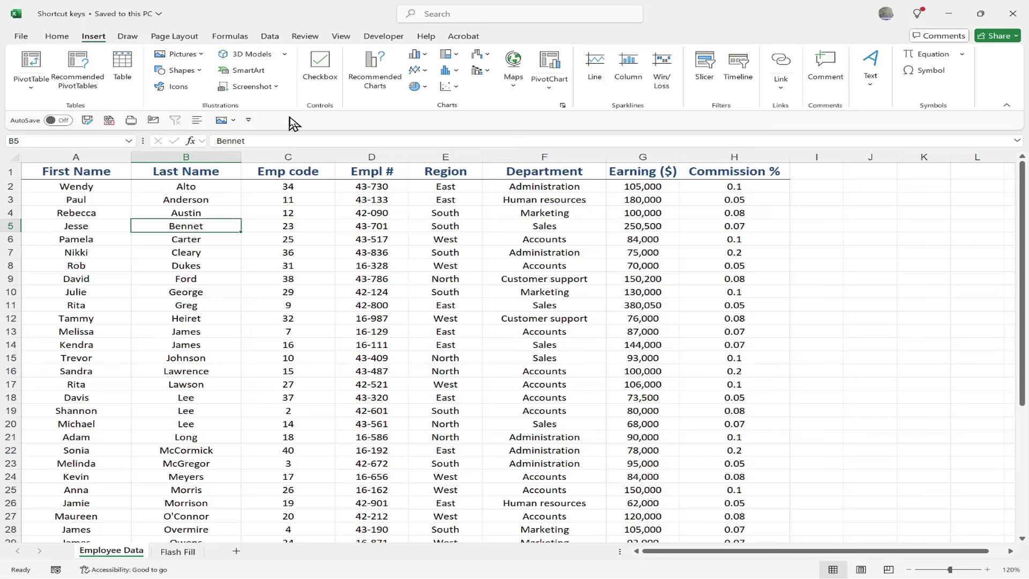
right_click(221, 127)
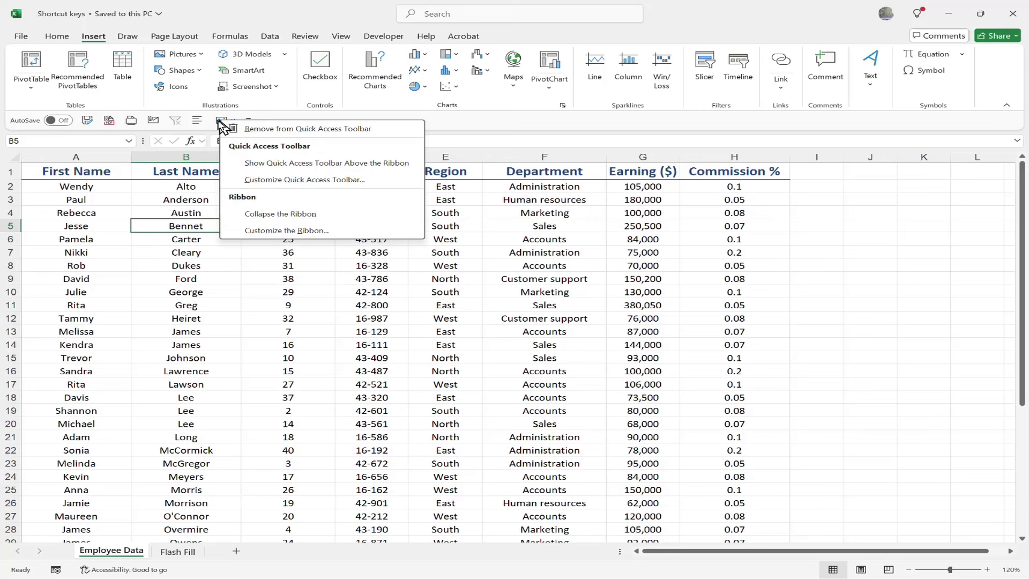
click(276, 130)
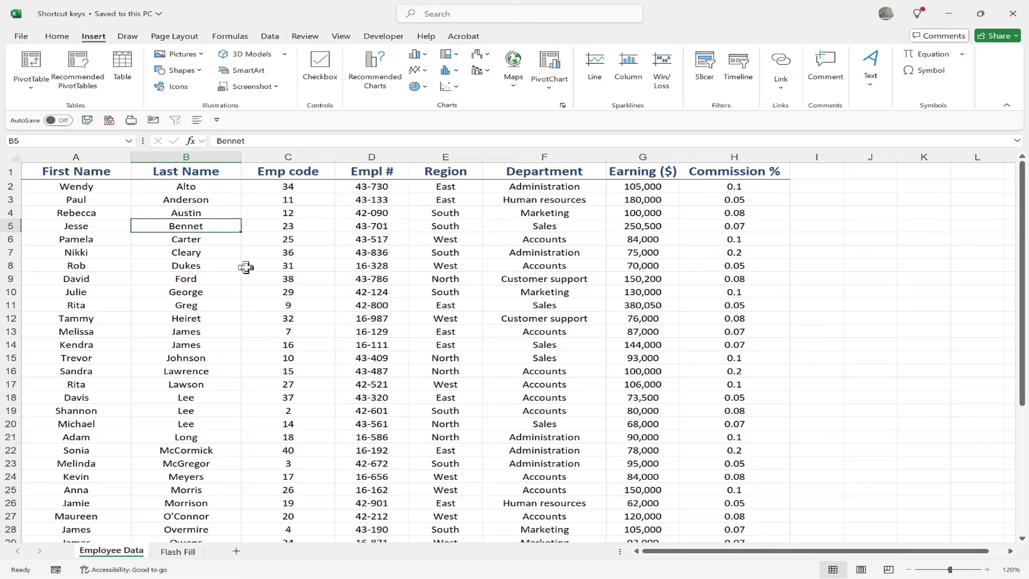
- Left-align cells A2:A9 using the Quick Access Toolbar's Align Left command, and undo the alignment
drag(71, 185, 87, 276)
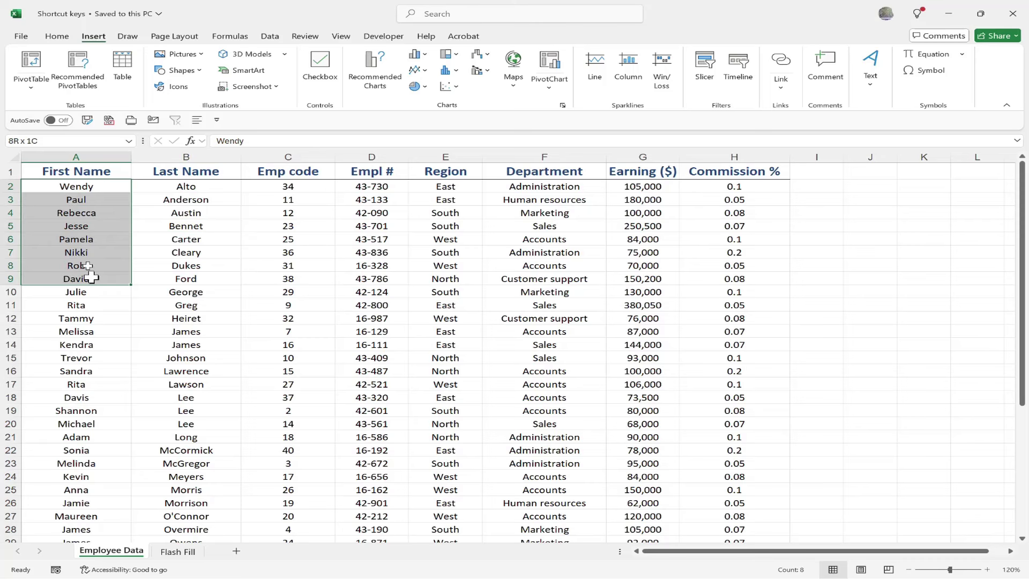
key(alt)
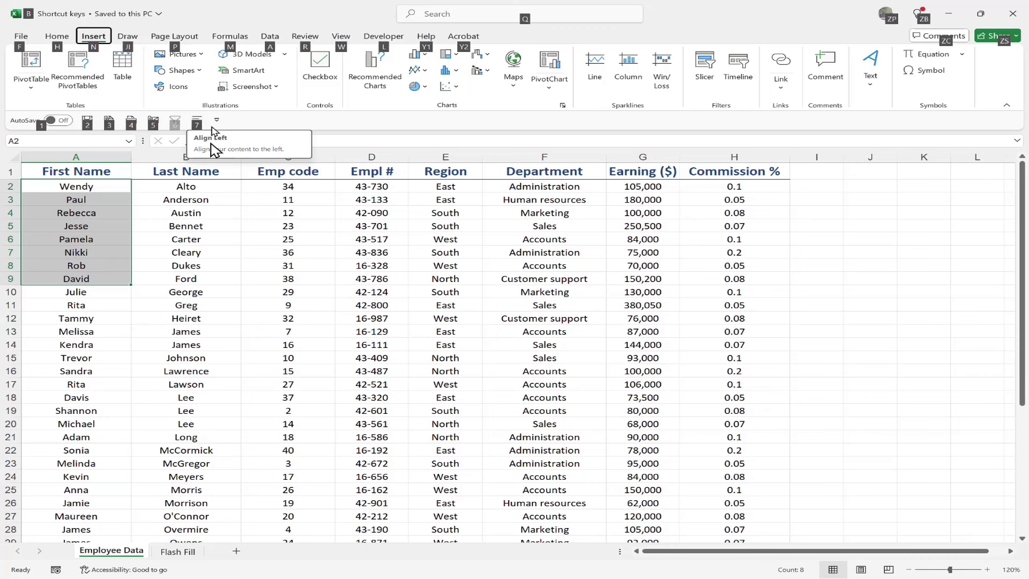
key(Escape)
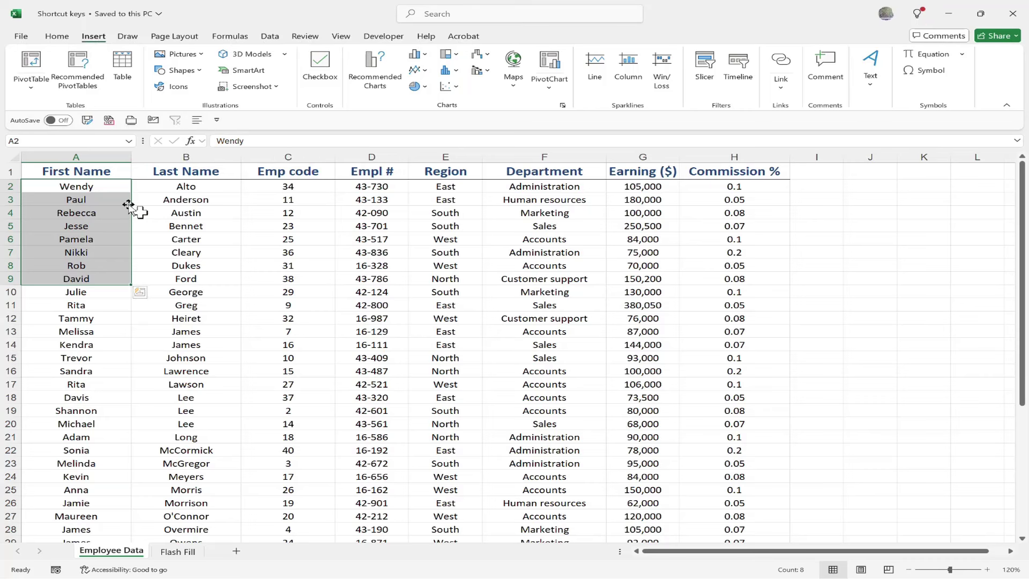
drag(100, 188, 106, 279)
key(alt)
key(7)
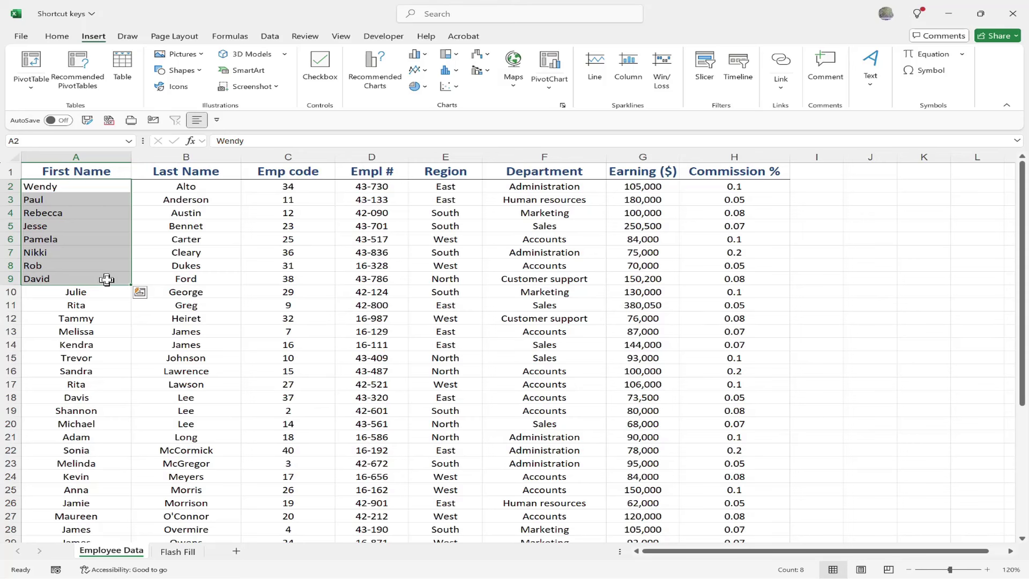
key(ctrl+z)
key(ctrl+z)
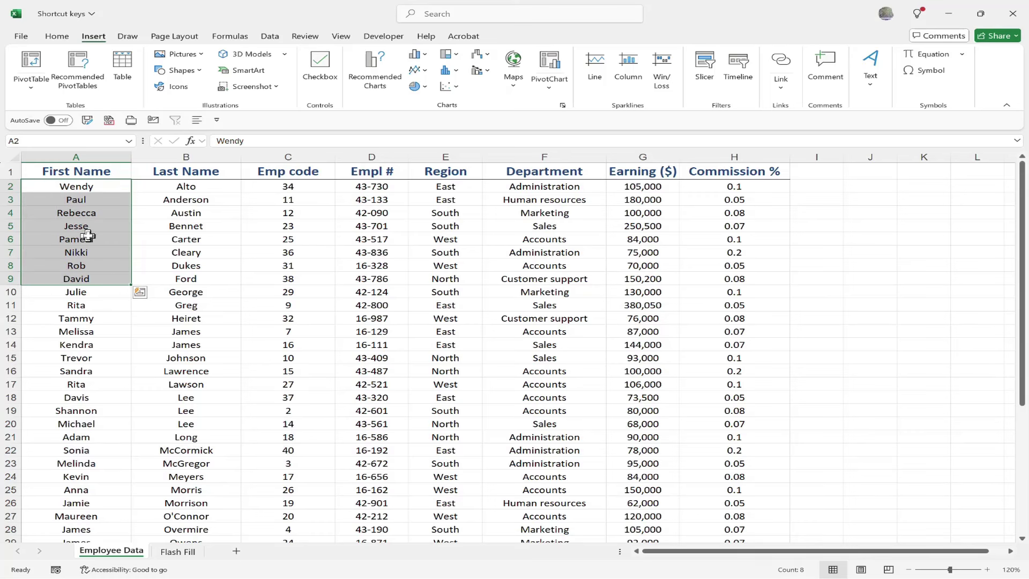
- Right-align the content of cell A2 in the First Name column
click(101, 186)
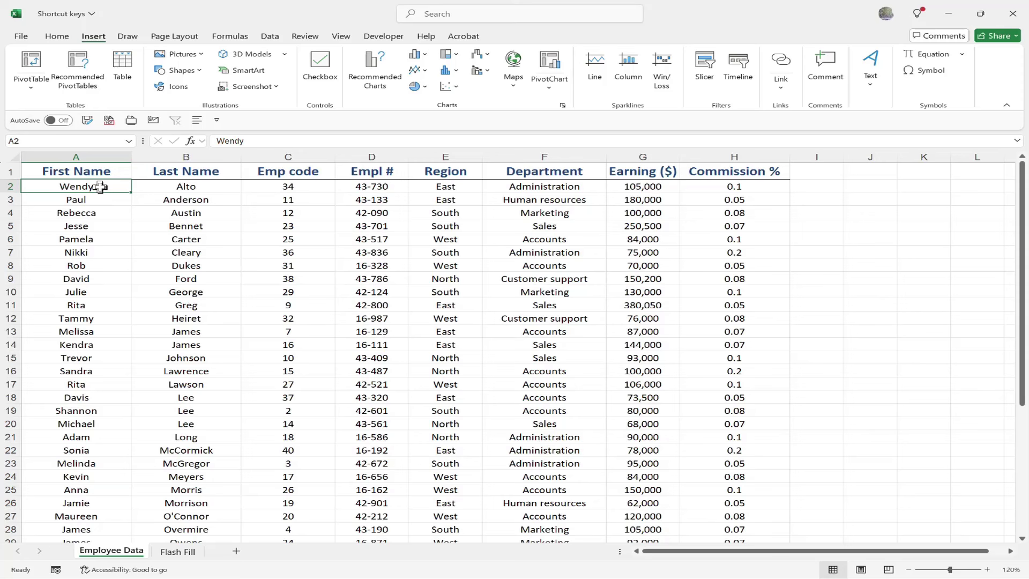
key(alt)
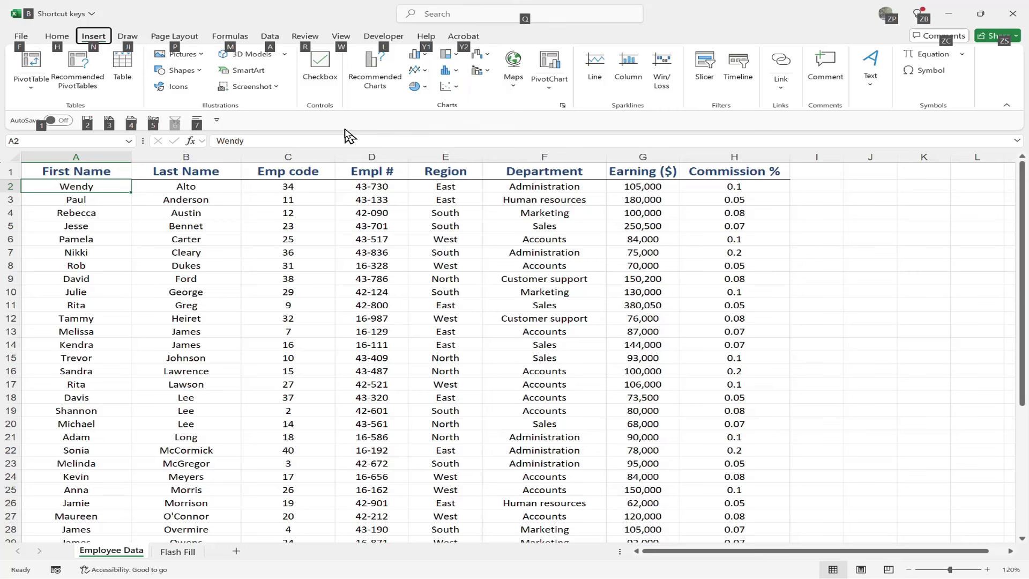
key(h)
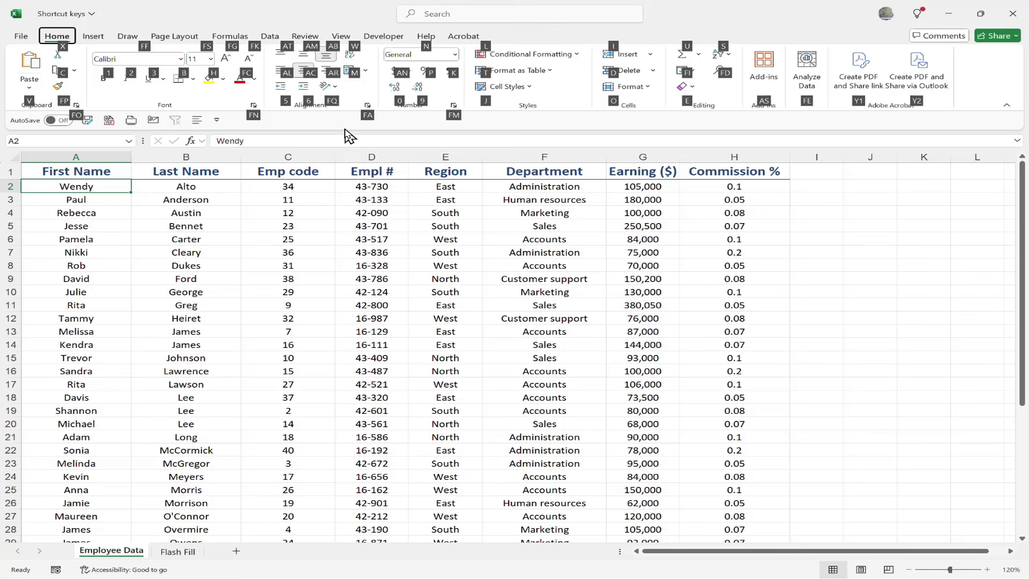
key(a)
key(r)
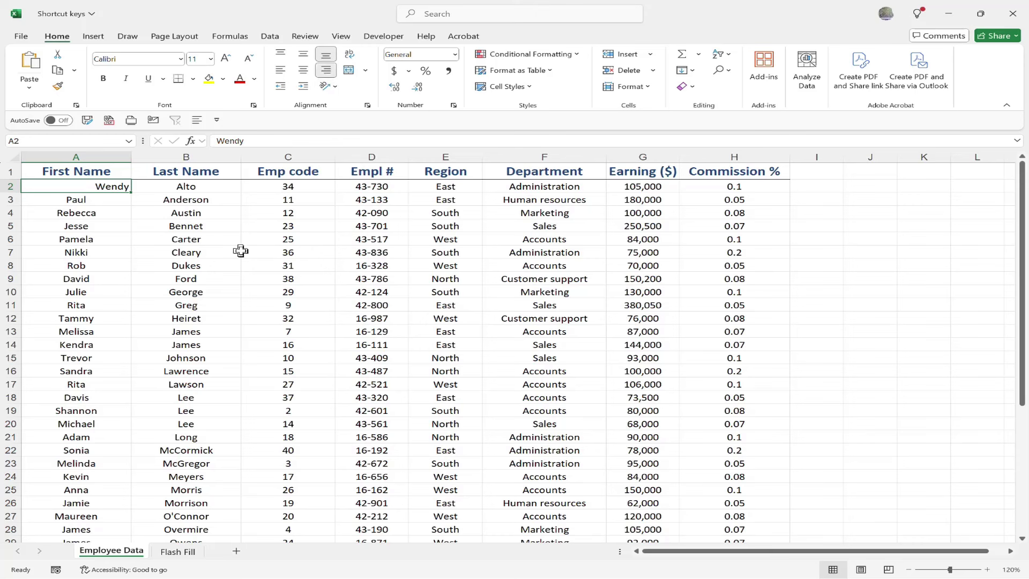
- Center the content of cell A2 horizontally
key(alt)
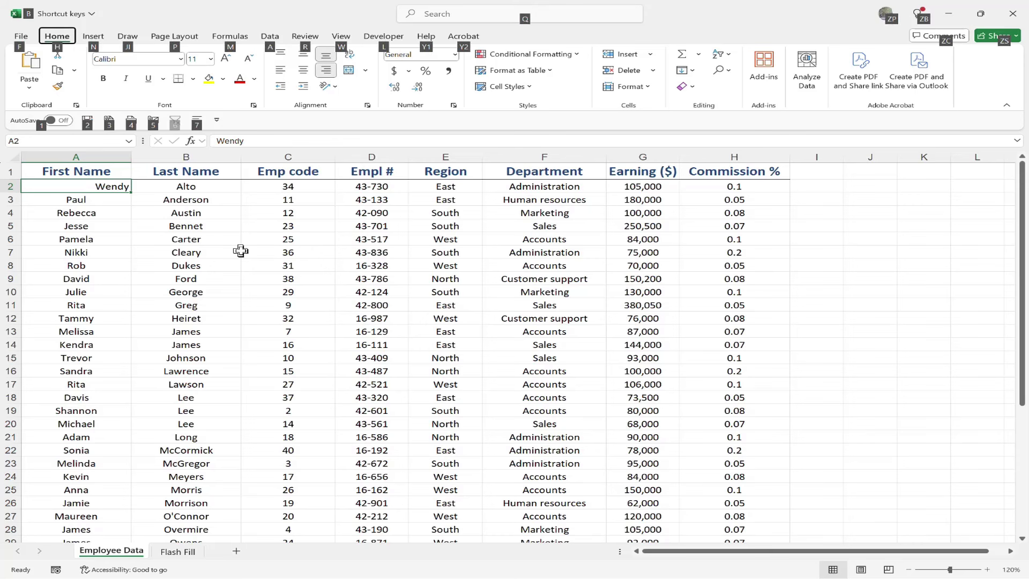
key(h)
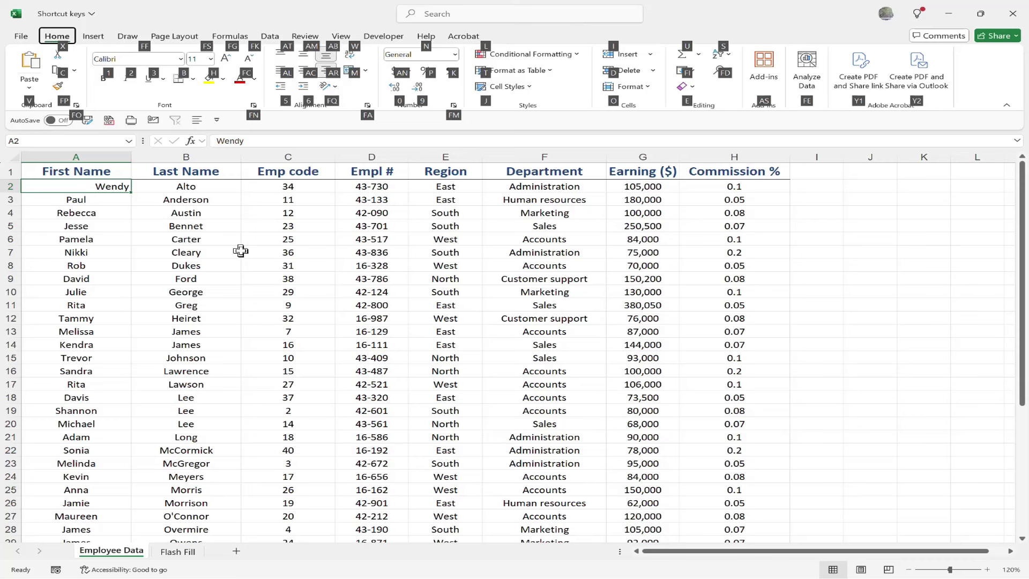
key(a)
key(c)
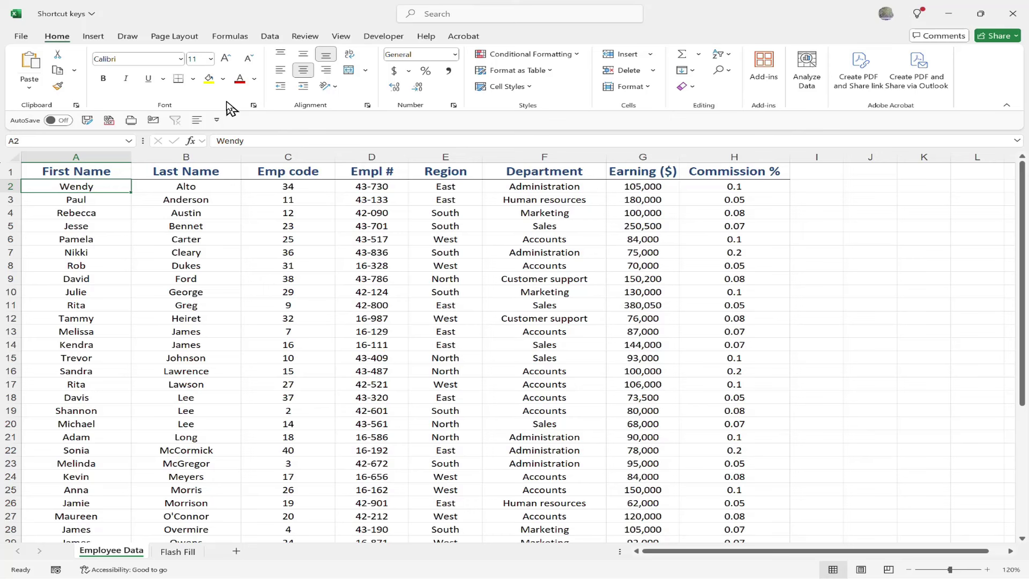
- Select the entire employee data range including its headers, and clear the selection by choosing cell A8
key(ctrl+z)
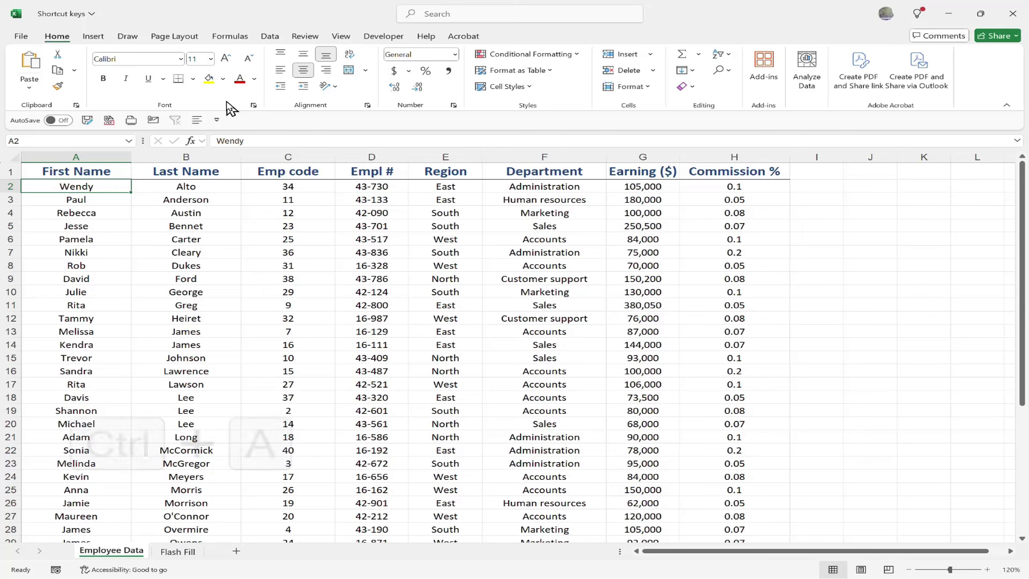
key(ctrl+a)
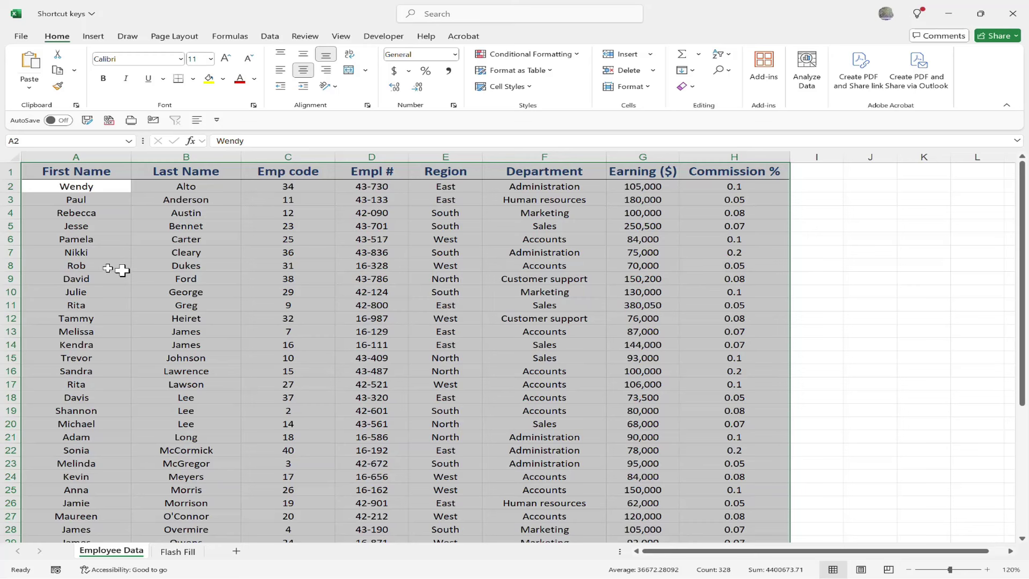
click(88, 266)
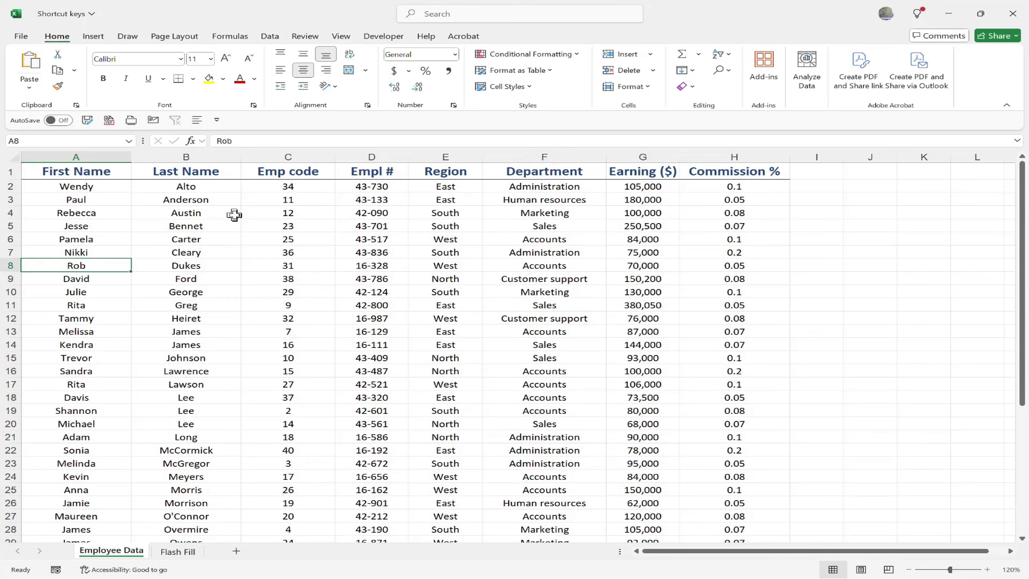
- Edit the last name in cell B2 by appending a hyphen and a second surname
click(200, 187)
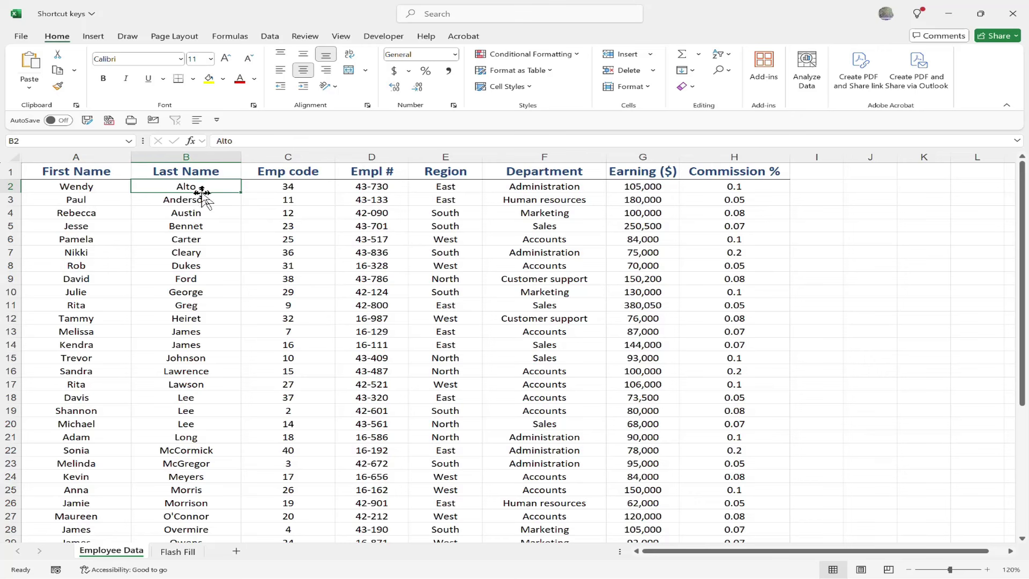
key(F2)
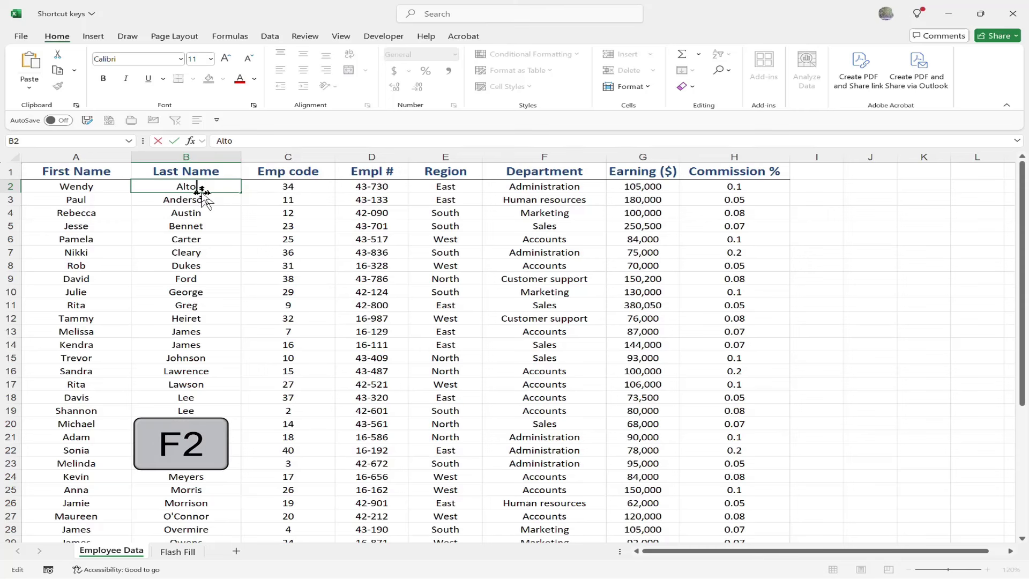
text(-Ke)
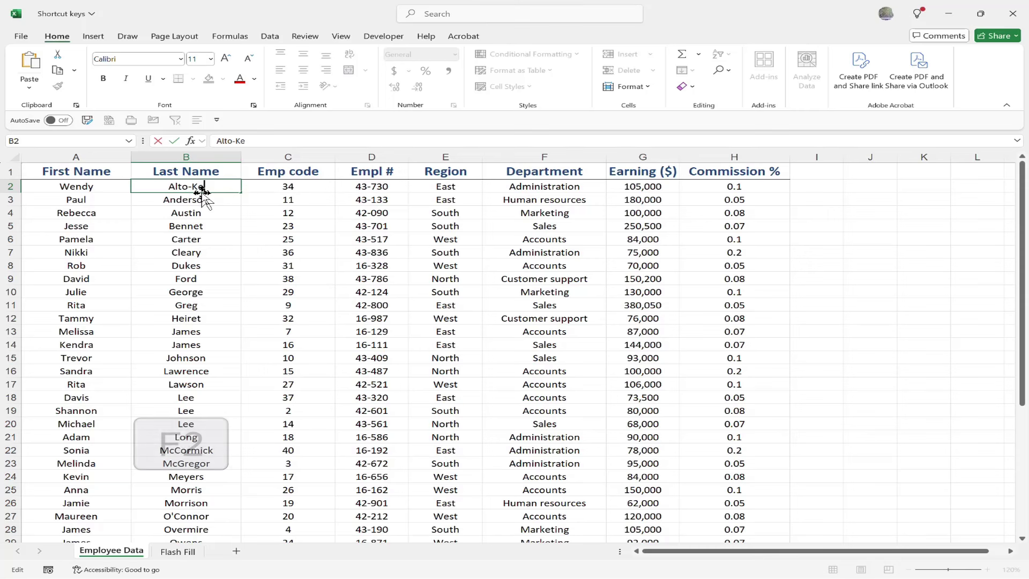
text(nsey)
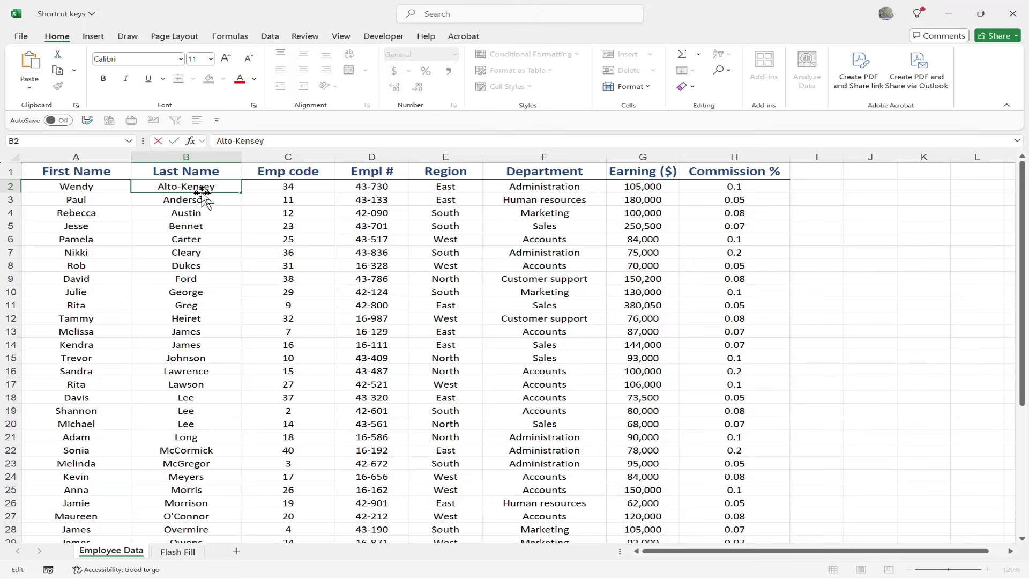
key(Return)
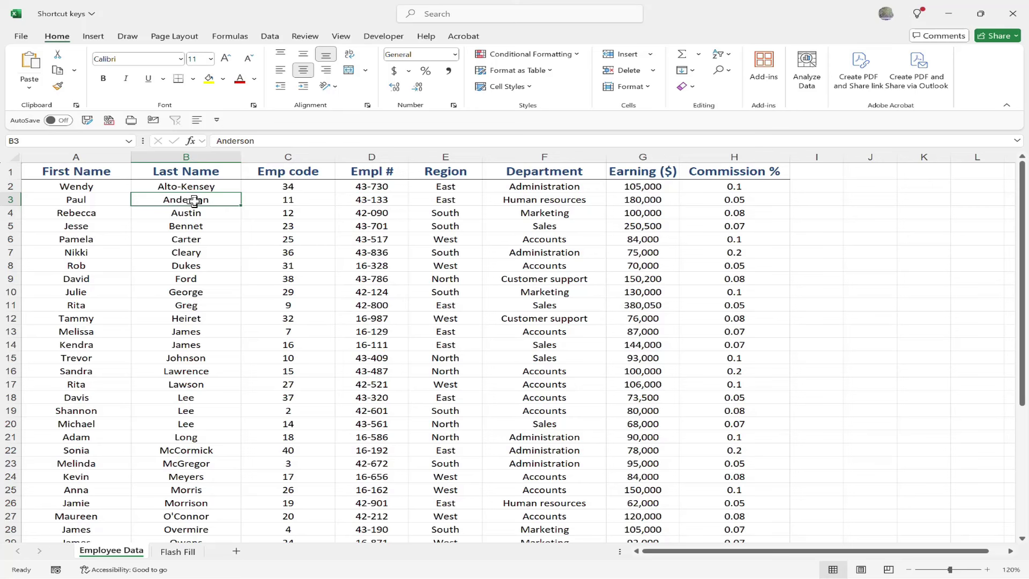
- Delete the whole of row 3 from the employee data, and undo the deletion
key(shift+space)
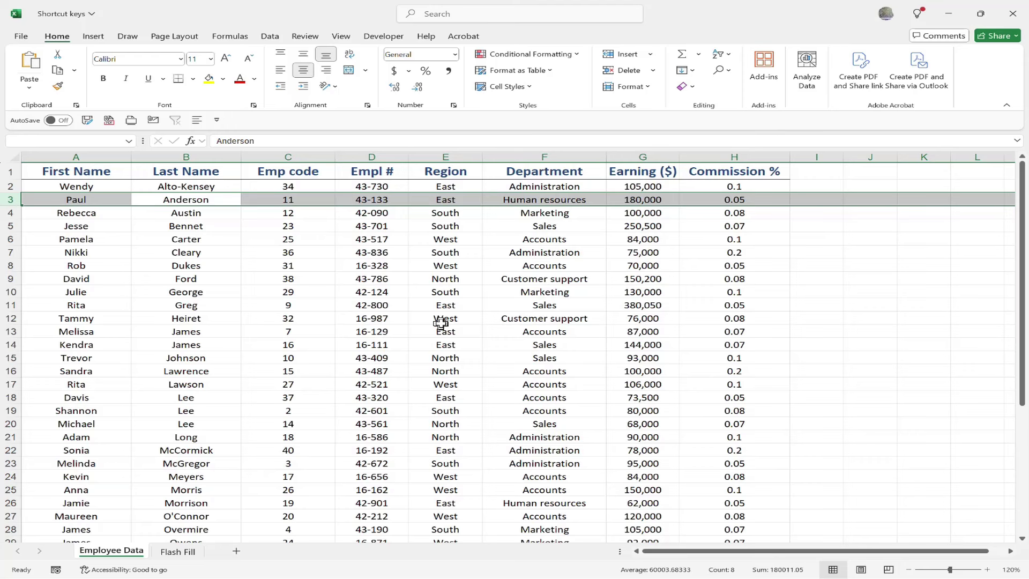
key(ctrl+minus)
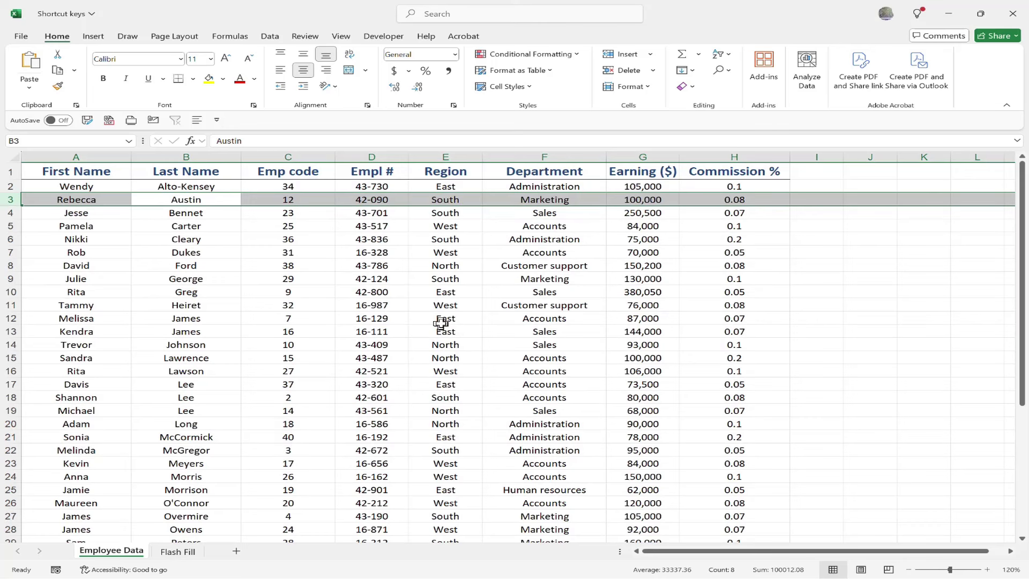
key(ctrl+z)
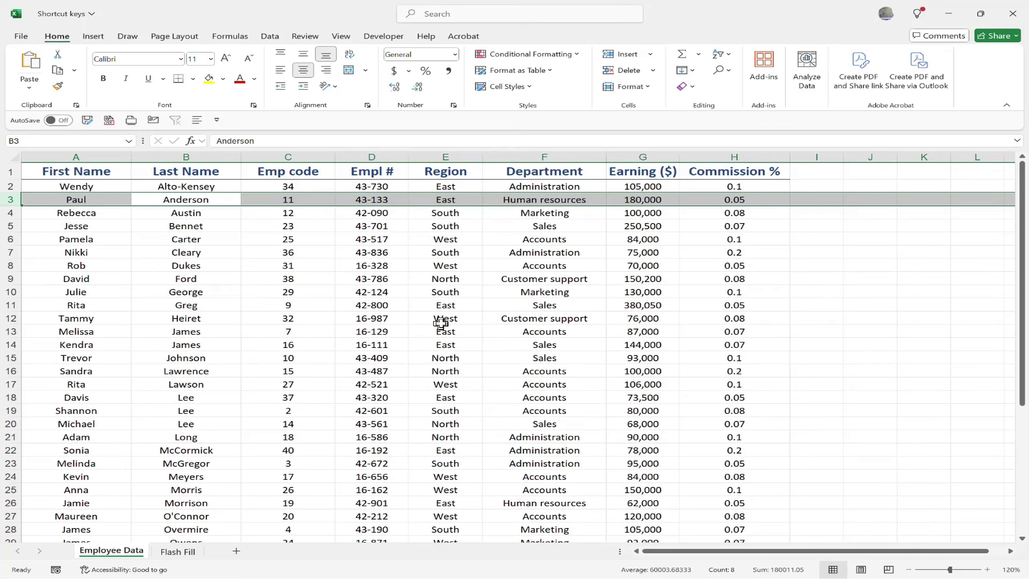
click(189, 239)
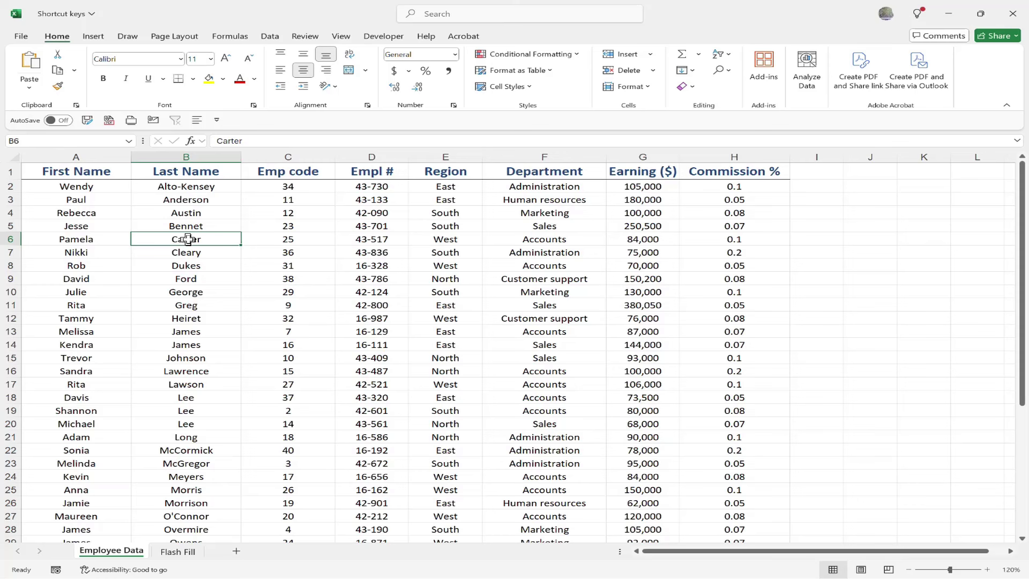
- Delete the entire Last Name column from the employee data, undo the deletion, and leave cell B6 selected
key(ctrl+space)
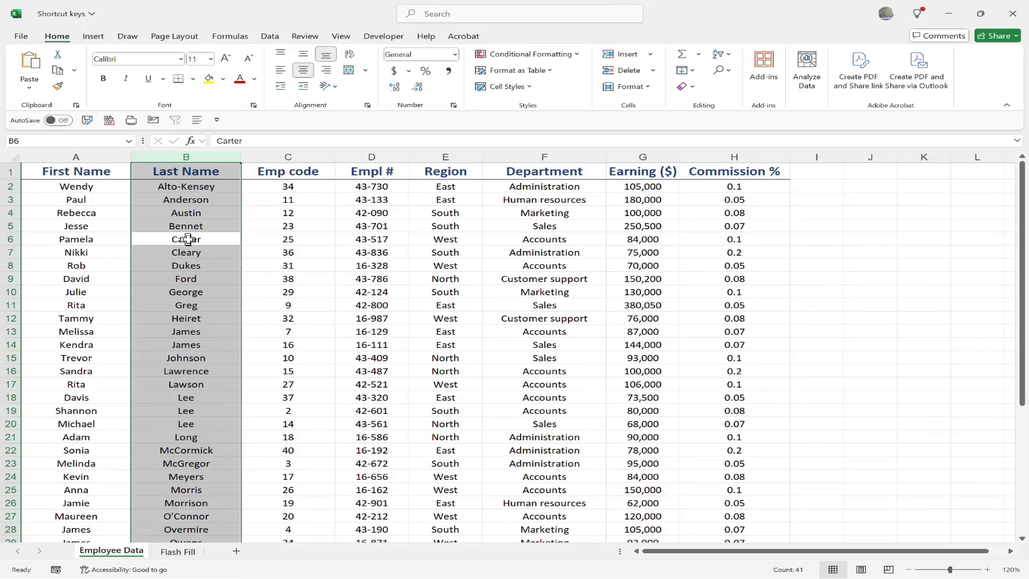
key(ctrl+minus)
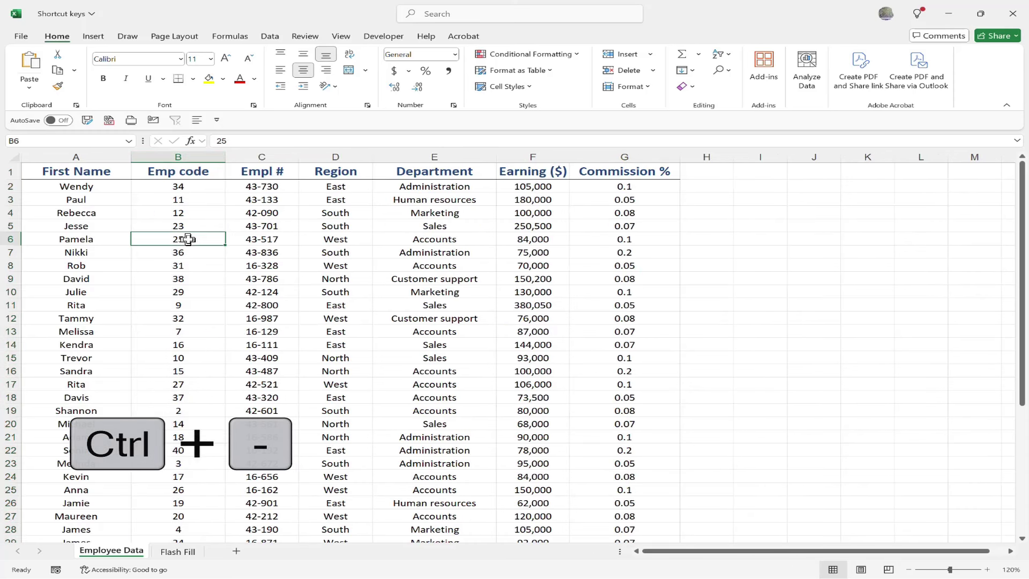
key(ctrl+z)
click(187, 239)
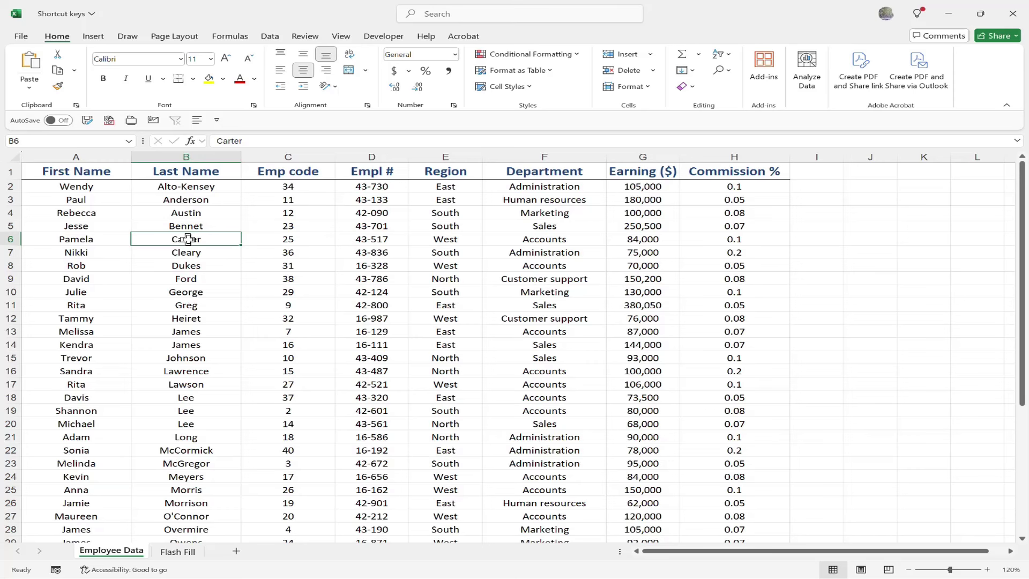
- Jump from B6 to the last entry of the Last Name column, back to its header, and to the first and last headers
key(ctrl+Down)
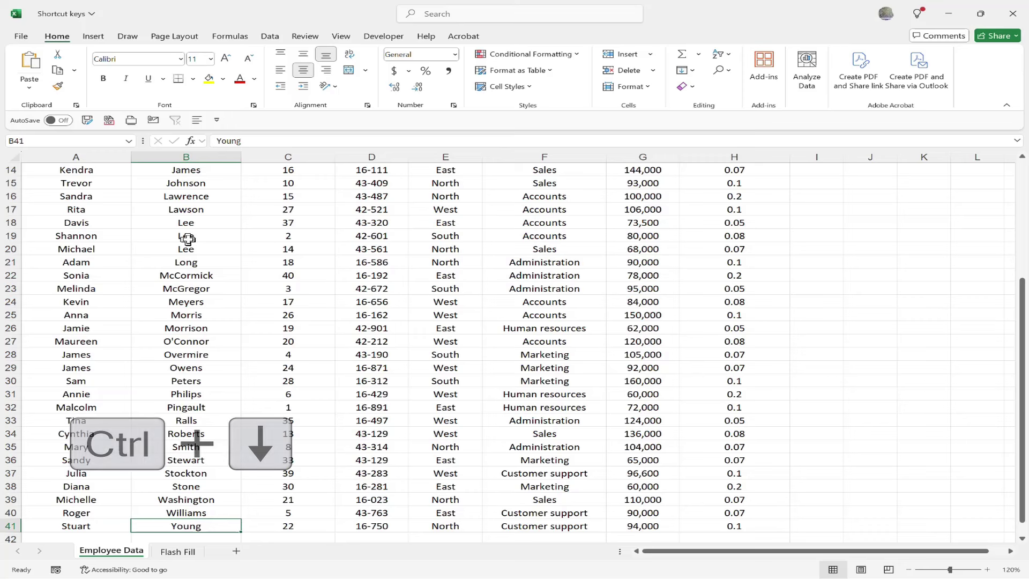
key(ctrl+Up)
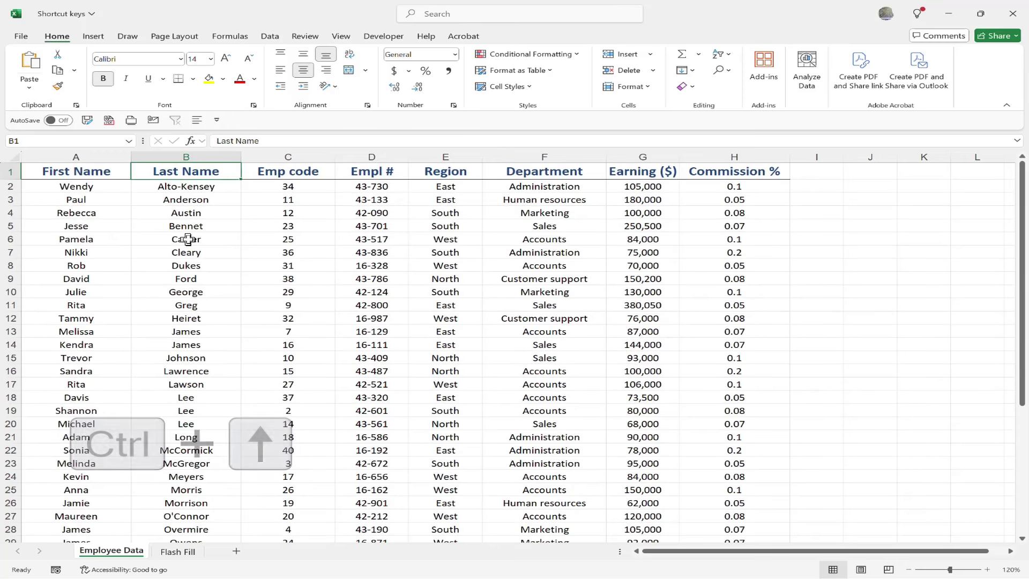
key(ctrl+Left)
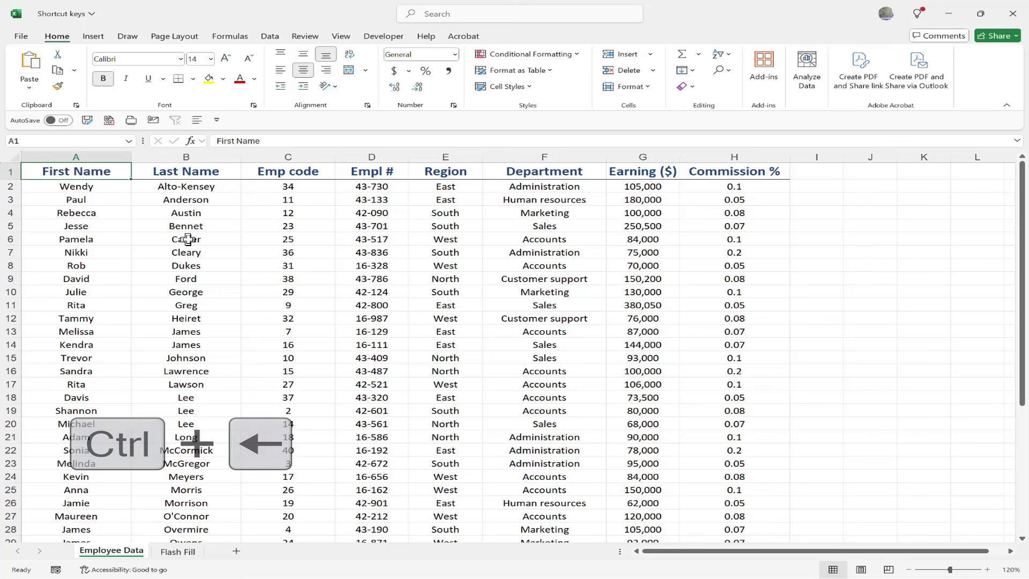
key(ctrl+Right)
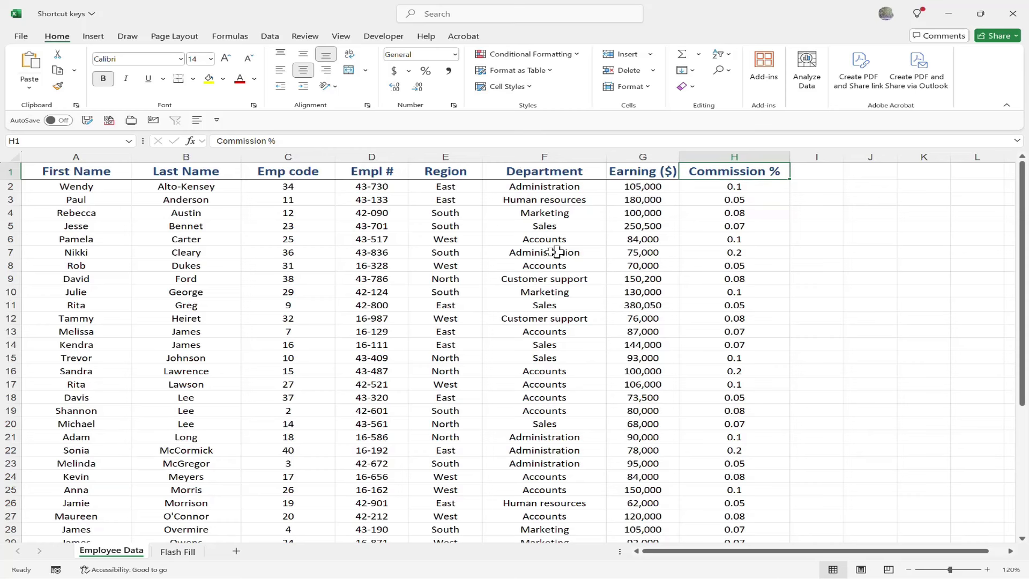
- Using the active cell's borders, jump from A2 to the column's last entry, up to A1, across to H1, and back to A1
click(90, 187)
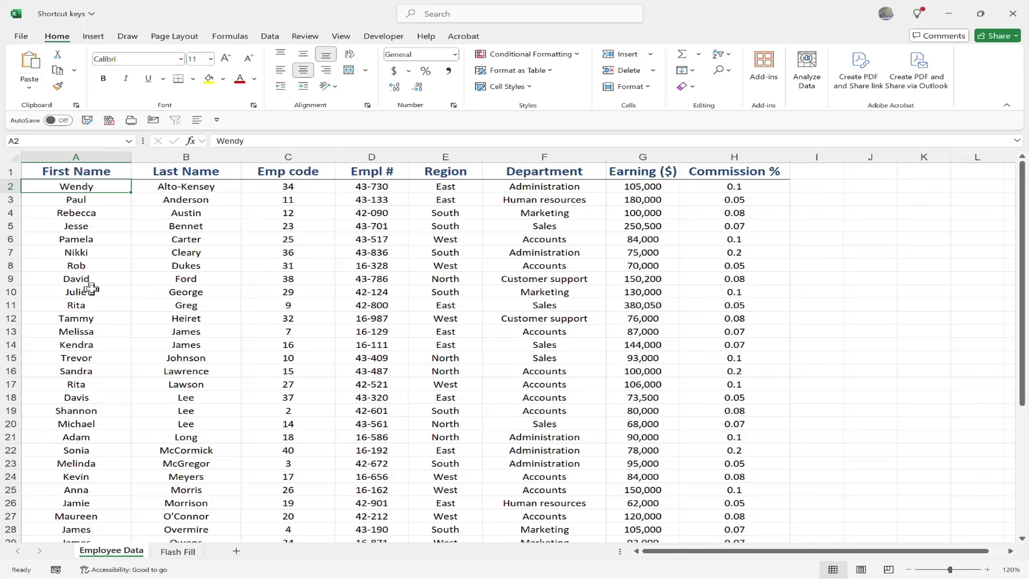
double_click(101, 192)
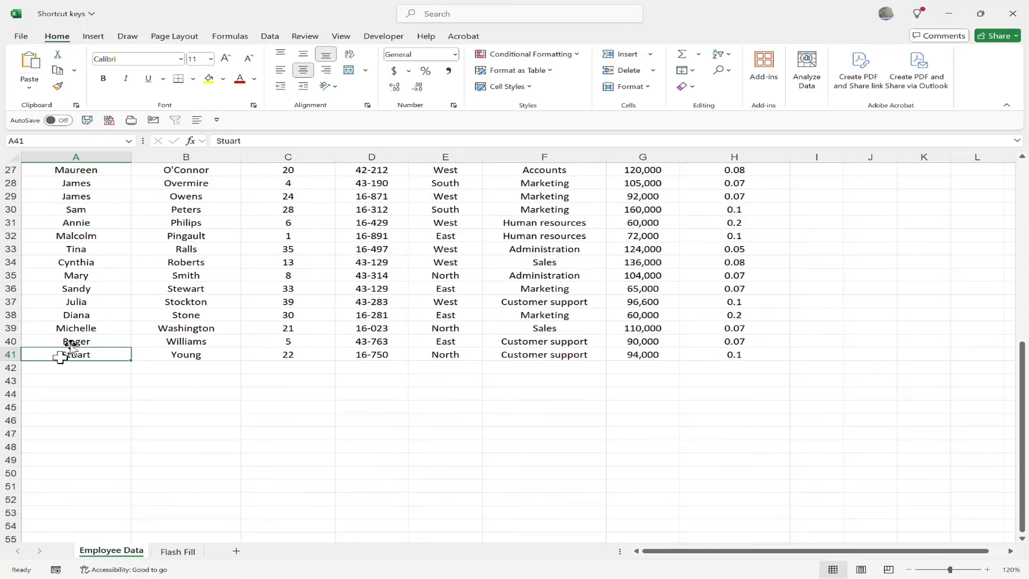
double_click(103, 348)
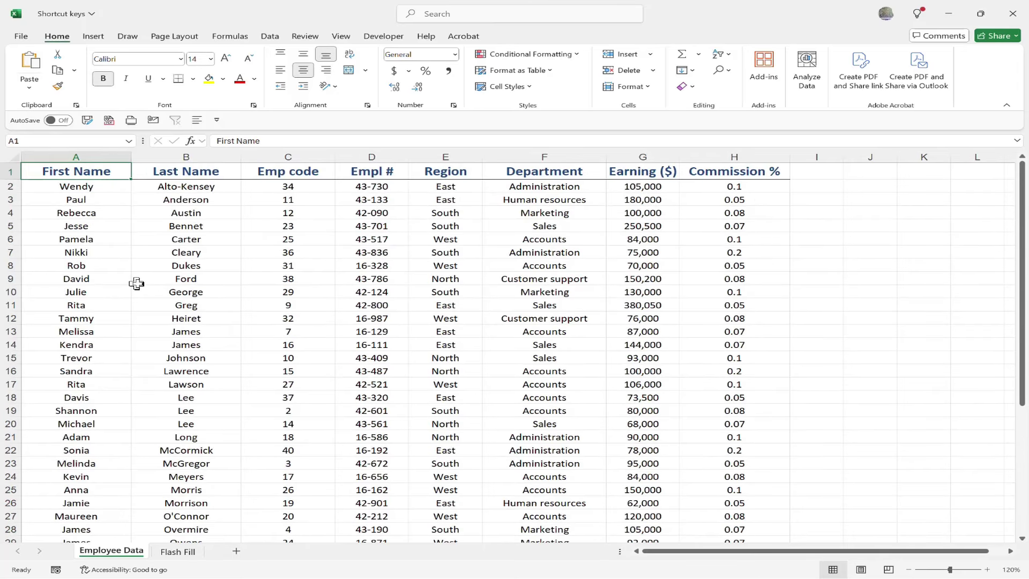
double_click(130, 171)
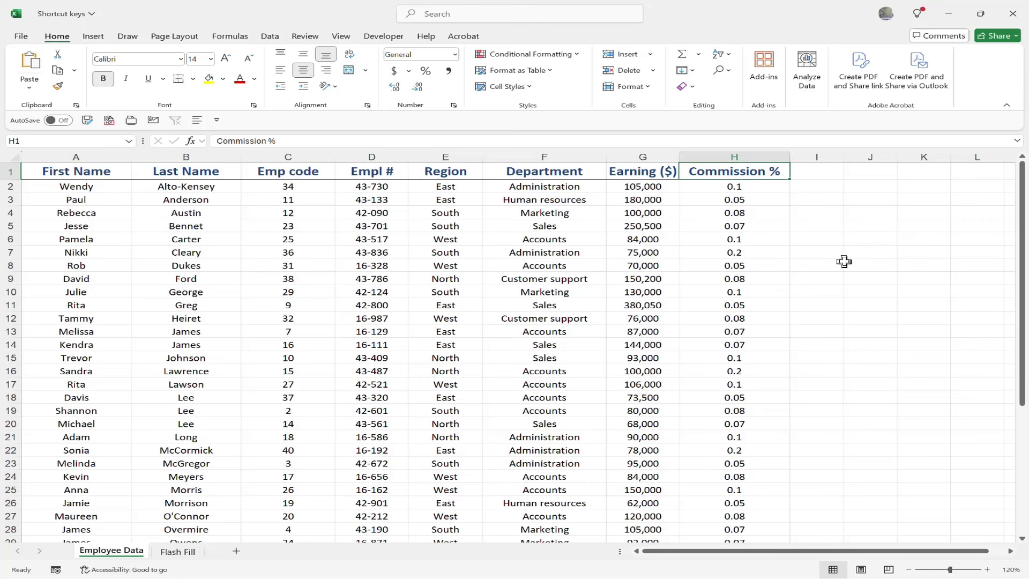
double_click(679, 170)
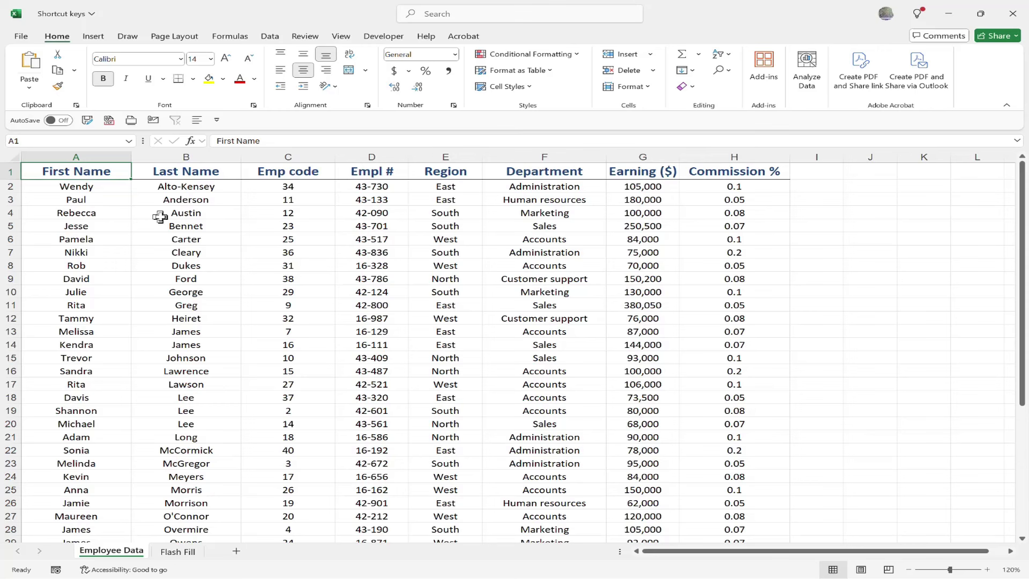
- Insert a blank column before the First Name column, and delete that blank column again
key(ctrl+shift+Down)
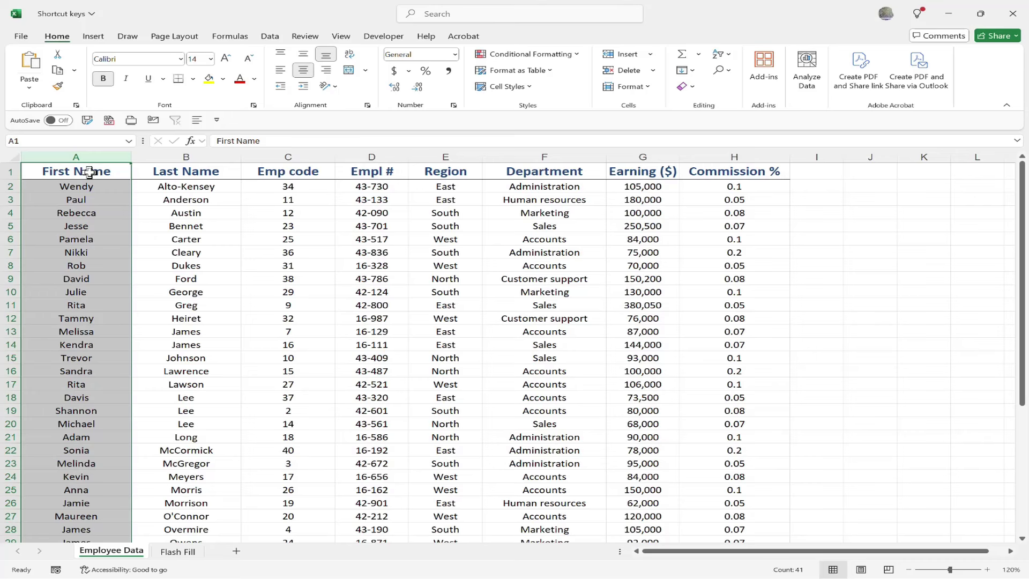
key(ctrl+shift+plus)
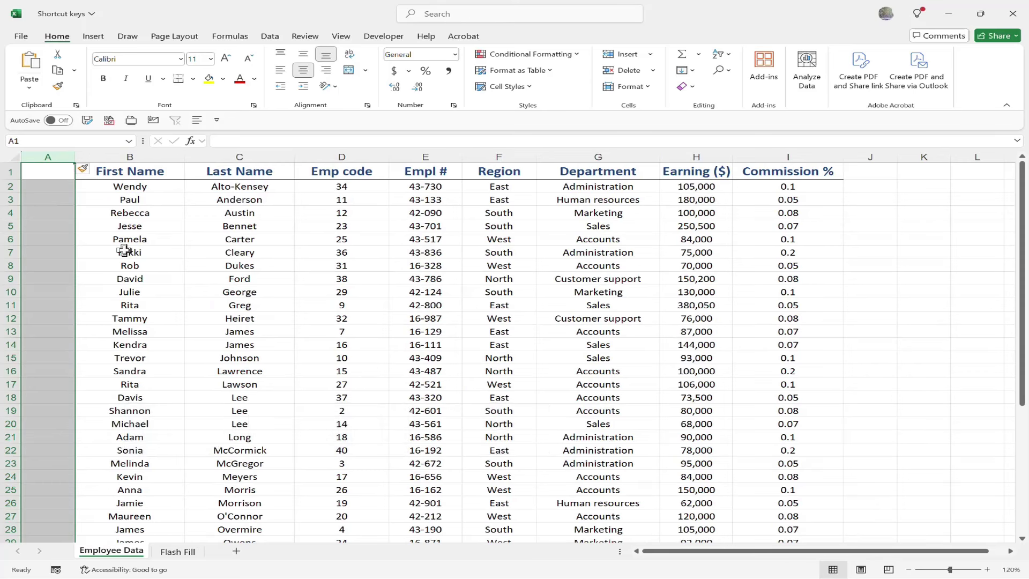
key(ctrl+minus)
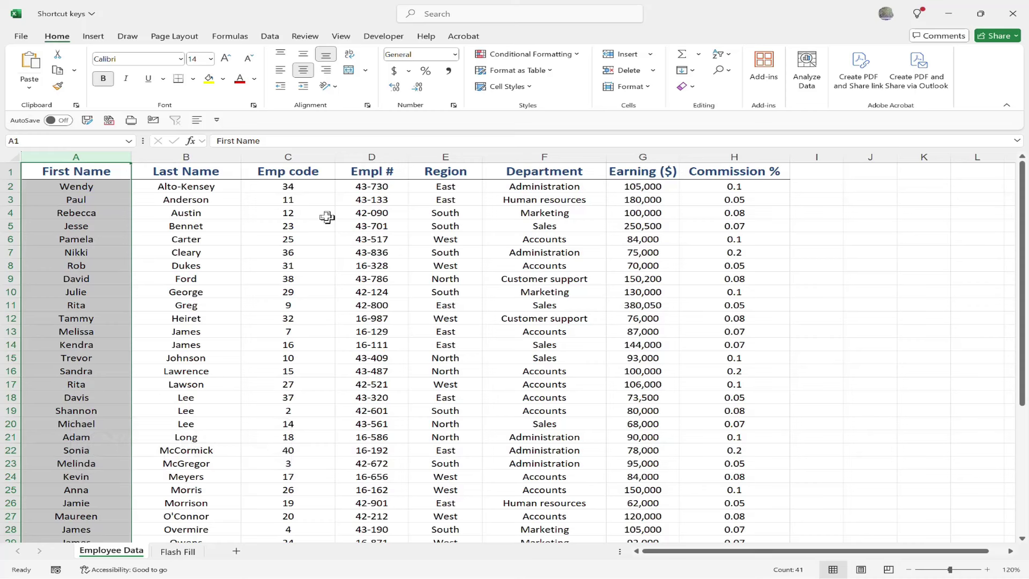
- Insert a blank column before the Emp code column, and undo the insertion
click(294, 209)
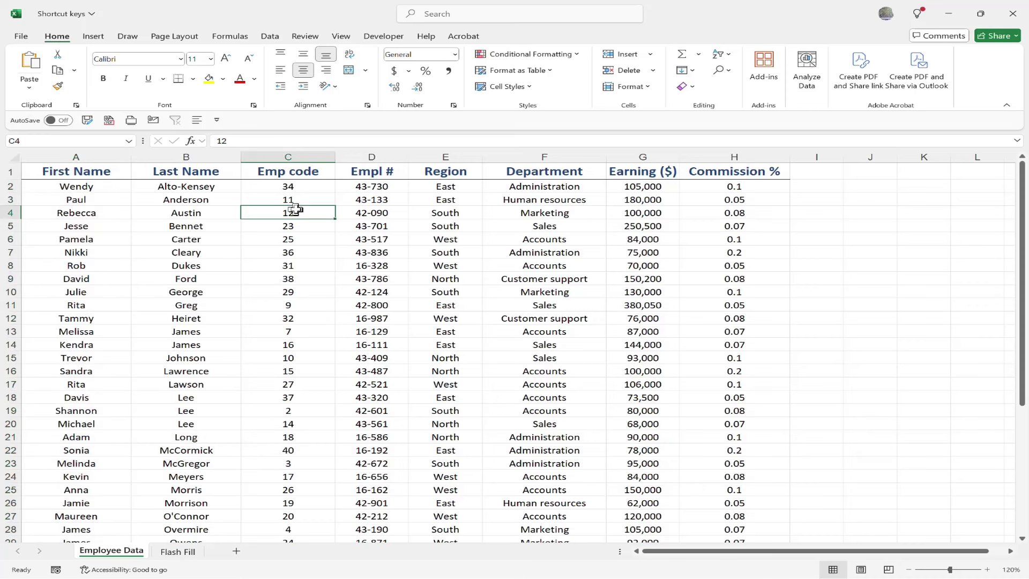
key(ctrl+space)
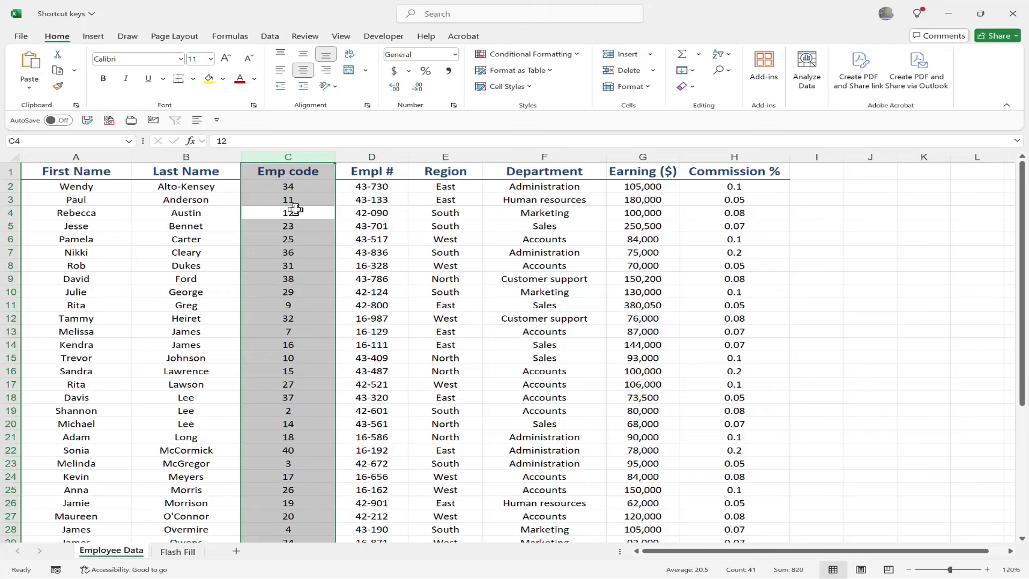
key(Return)
key(Return)
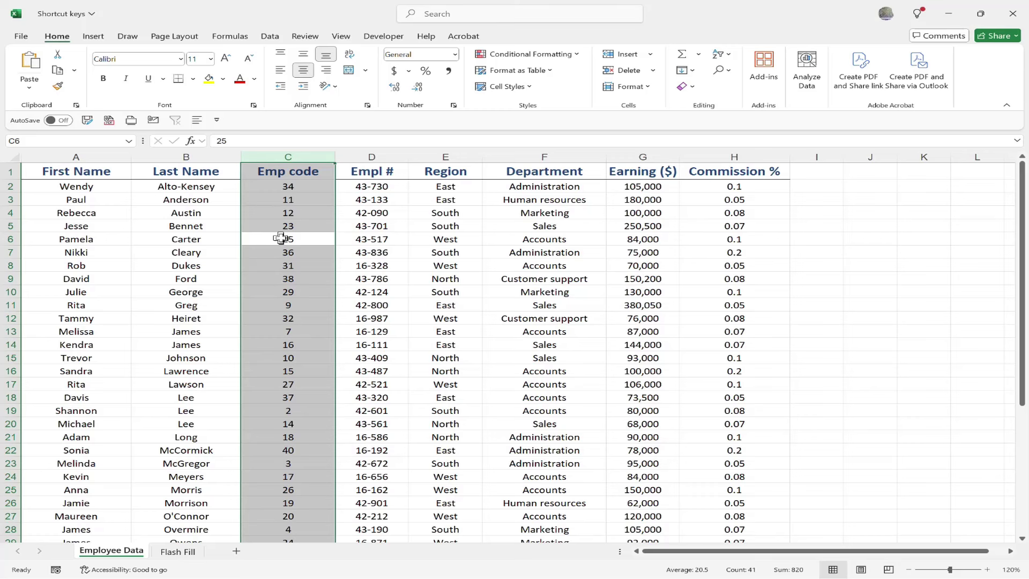
key(ctrl+shift+plus)
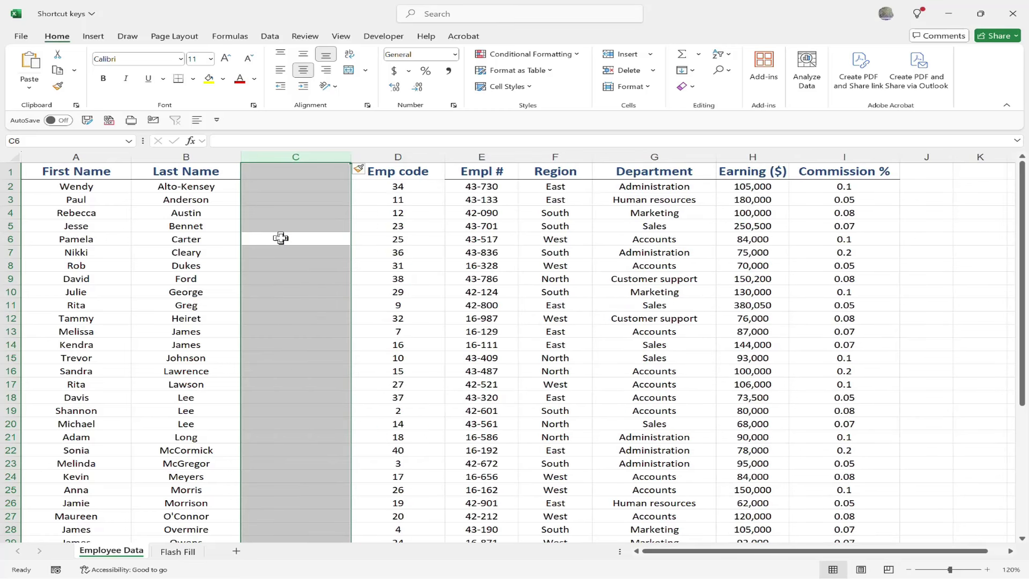
click(286, 222)
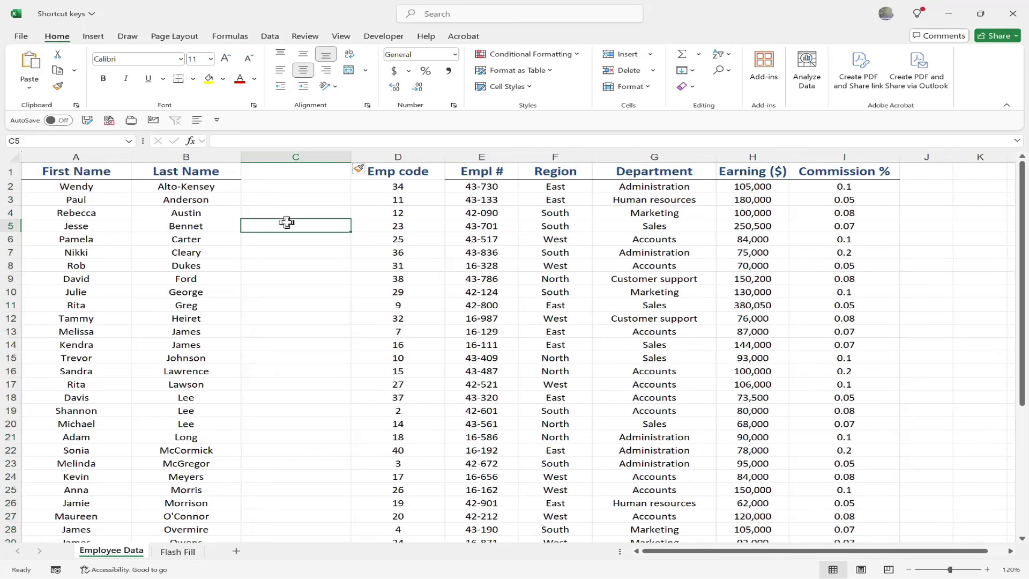
key(ctrl+z)
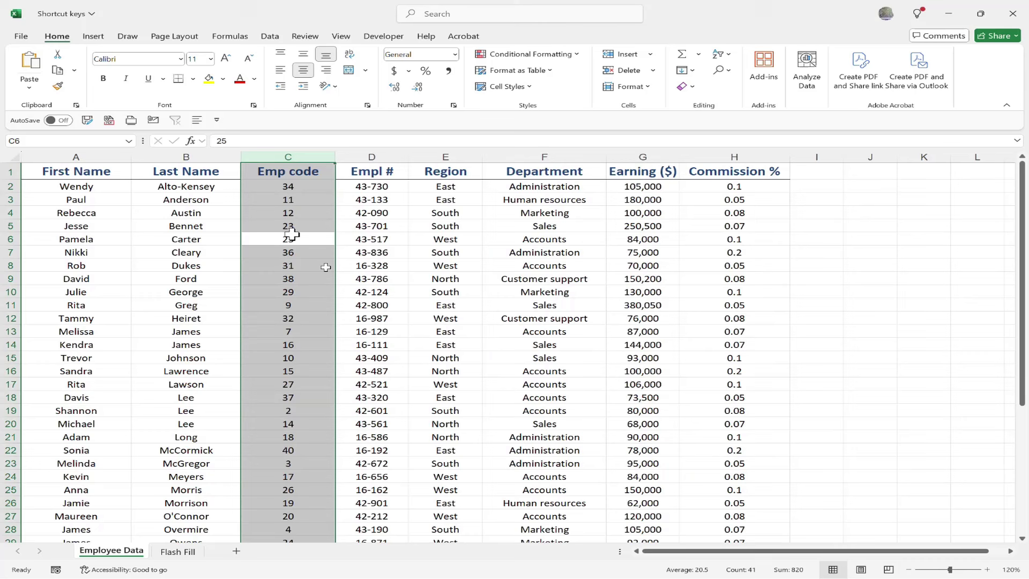
- Insert a blank row above row 8, delete it again, and clear the row selection by choosing cell B12
click(279, 266)
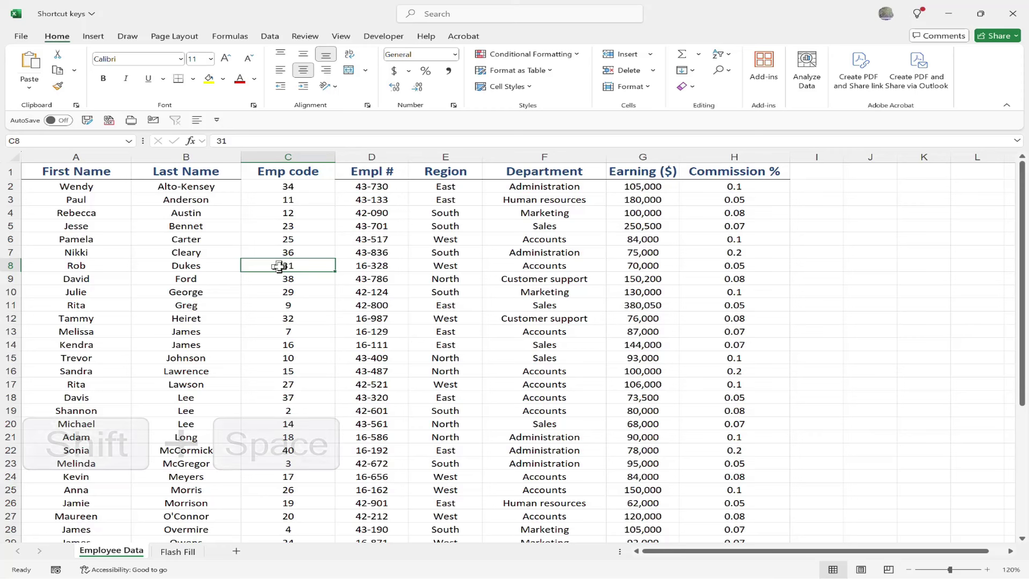
key(shift+space)
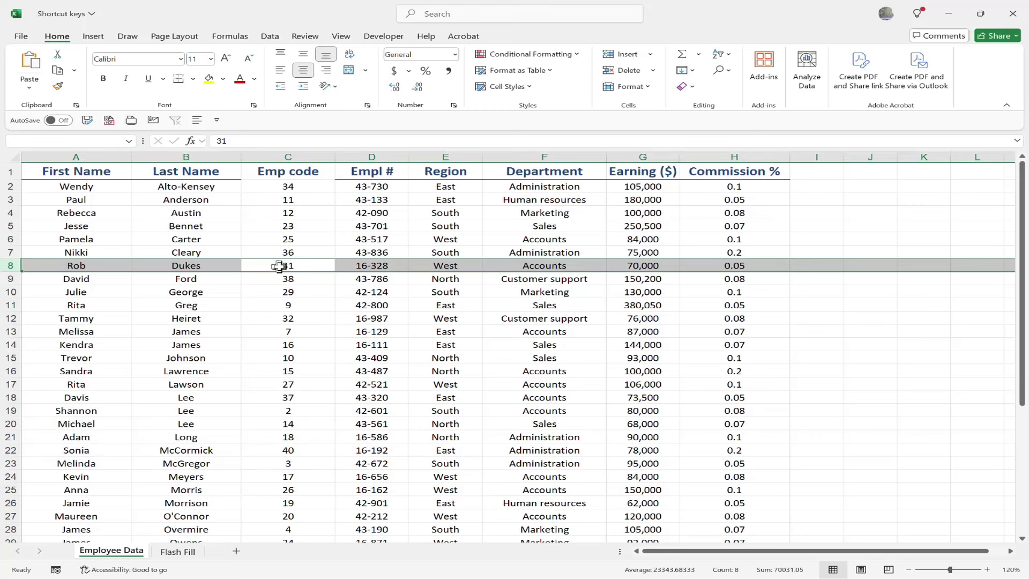
key(ctrl+shift+plus)
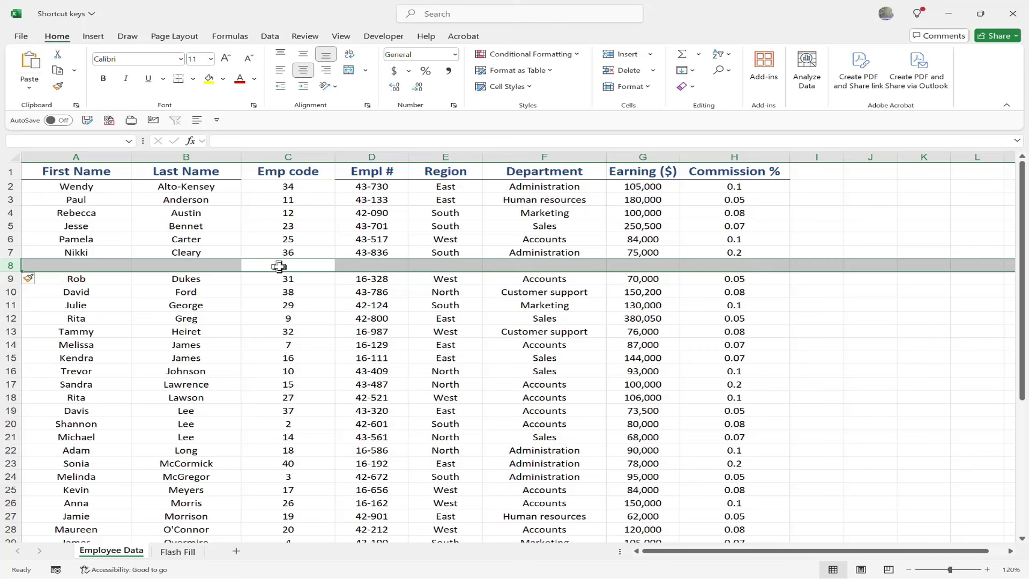
key(ctrl+minus)
click(169, 318)
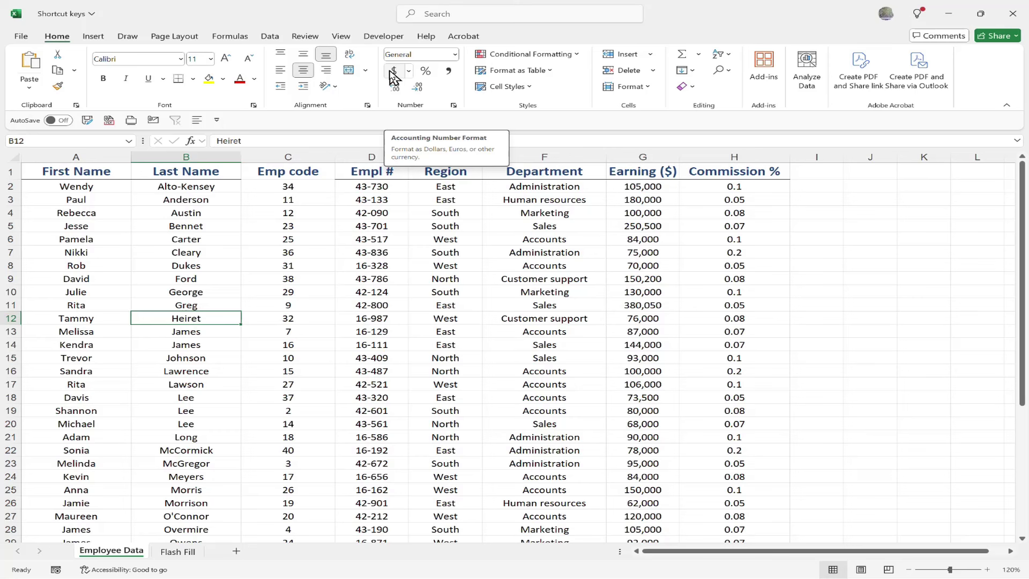
- Format all the earnings from G2 down to G41 as Currency
click(632, 186)
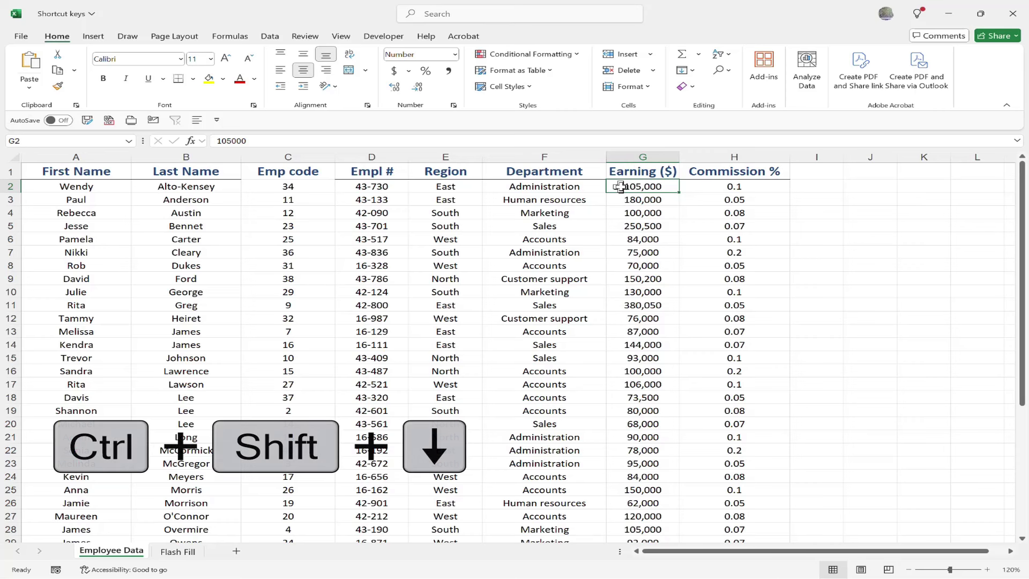
key(ctrl+shift+Down)
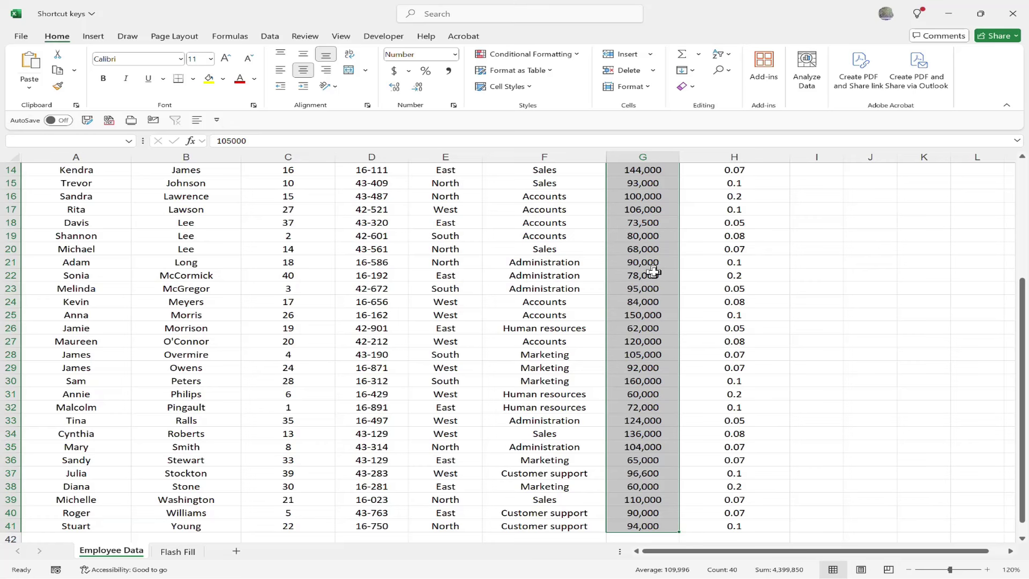
key(ctrl+shift+4)
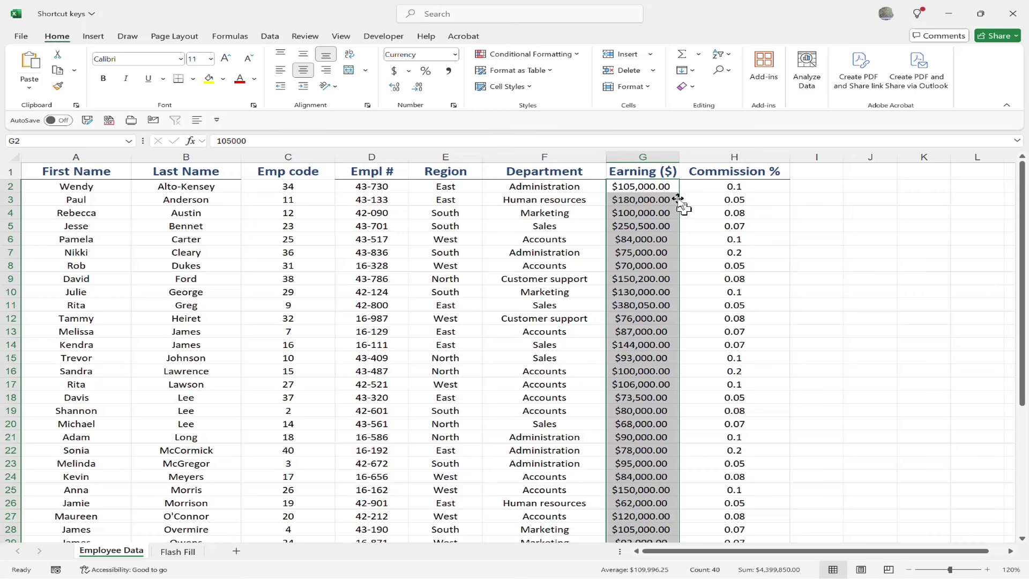
- Add Decrease Decimal to the Quick Access Toolbar and use it from there to remove both decimal places from the earnings
right_click(424, 88)
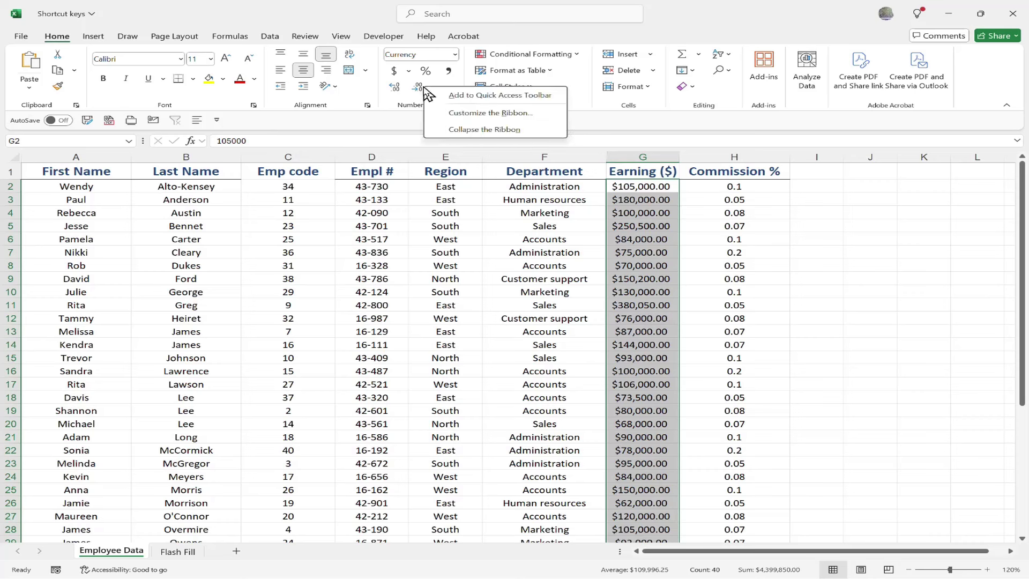
click(466, 97)
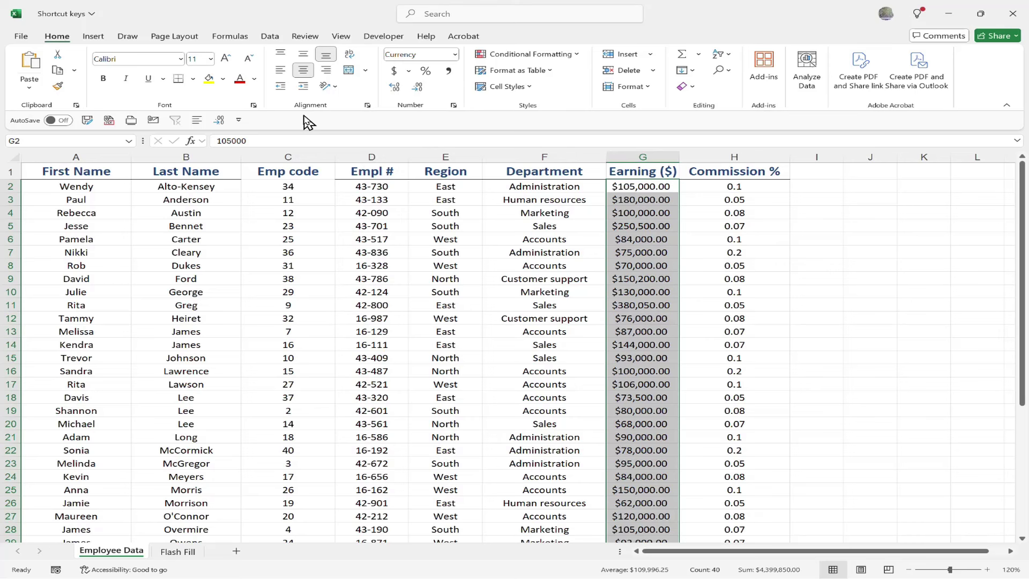
key(alt)
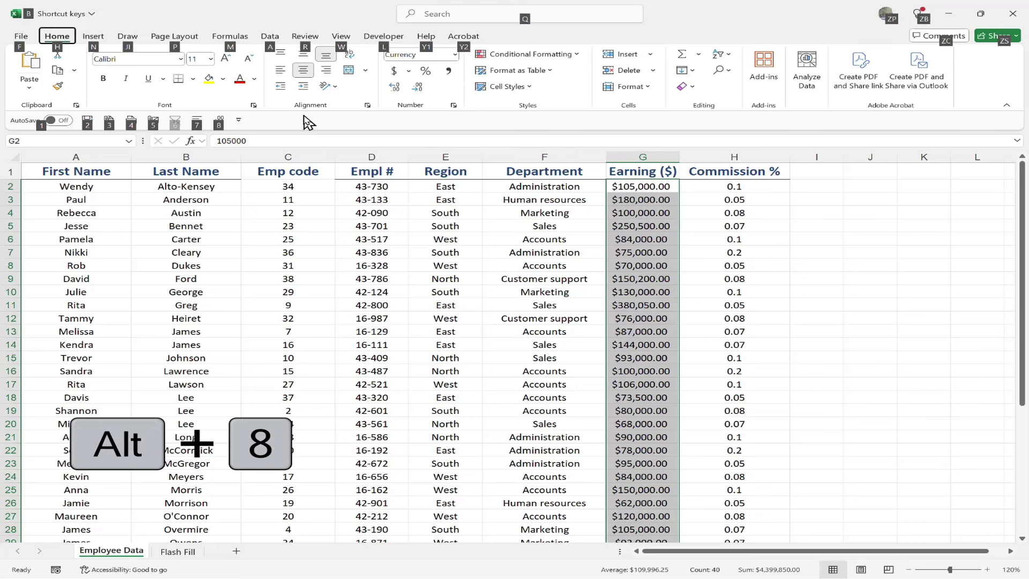
key(8)
key(alt)
key(8)
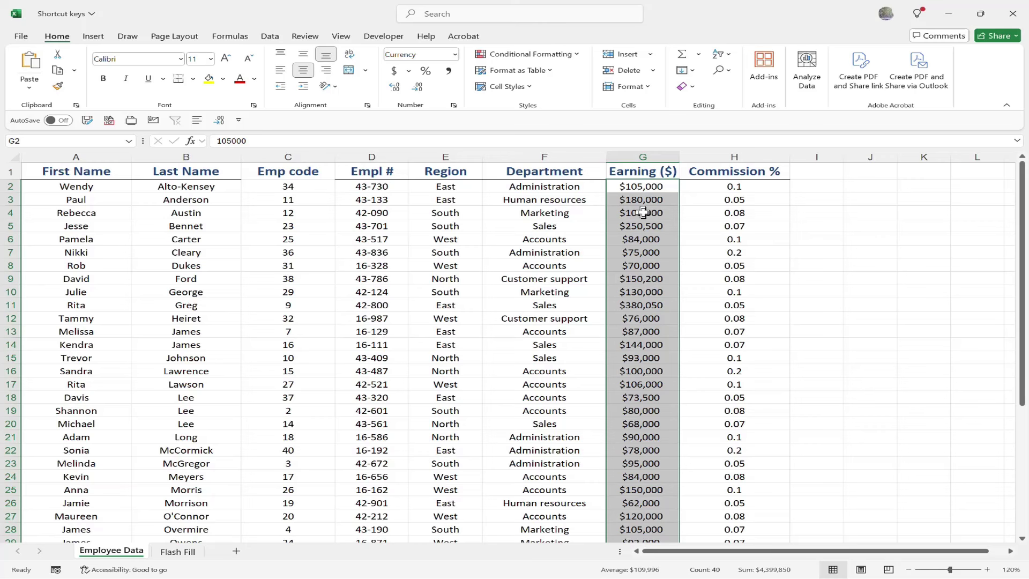
- Format all the commission values from H2 down to H41 as percentages
click(732, 187)
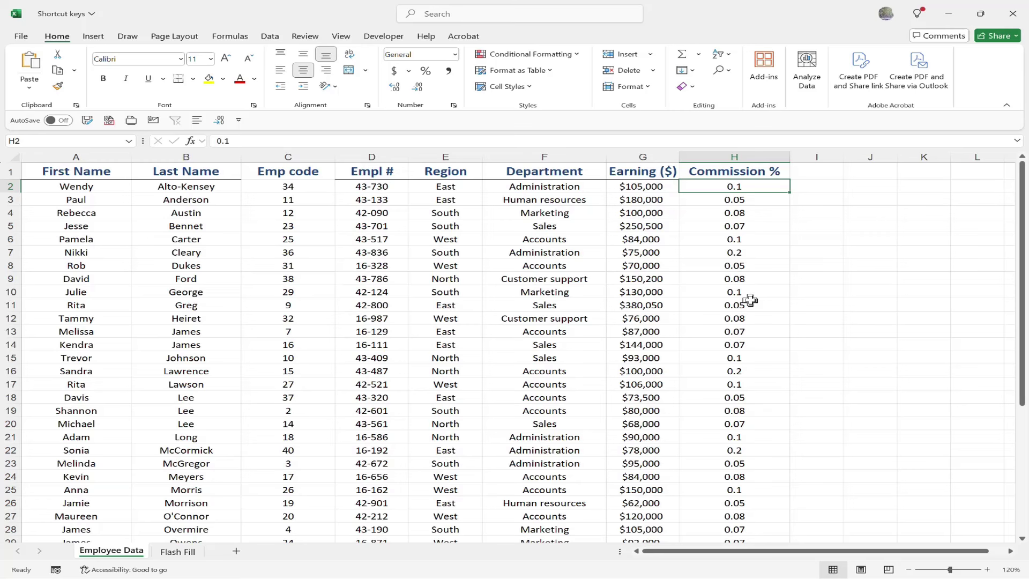
key(ctrl+shift+Down)
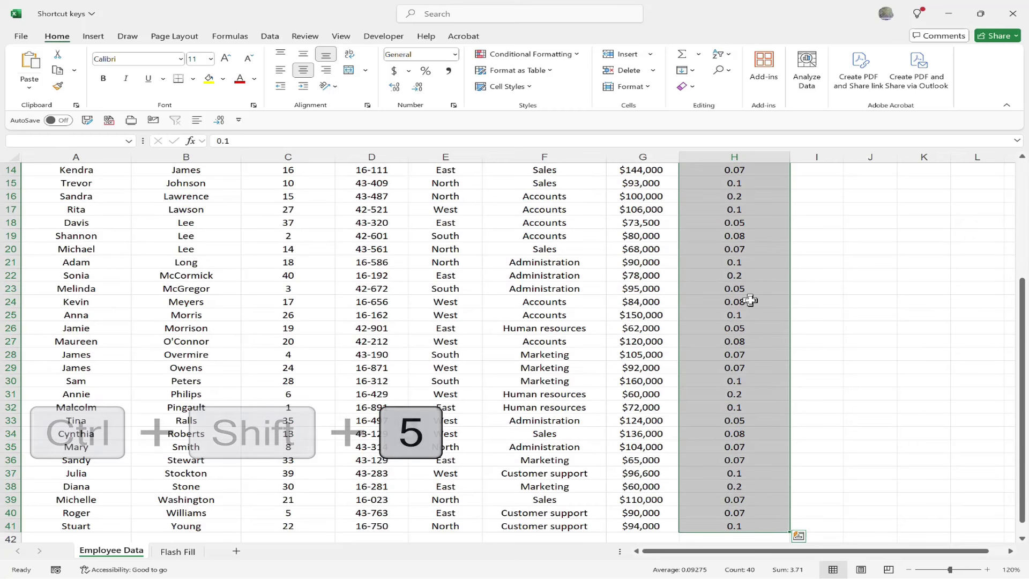
key(ctrl+shift+5)
scroll(756, 332, up, 5)
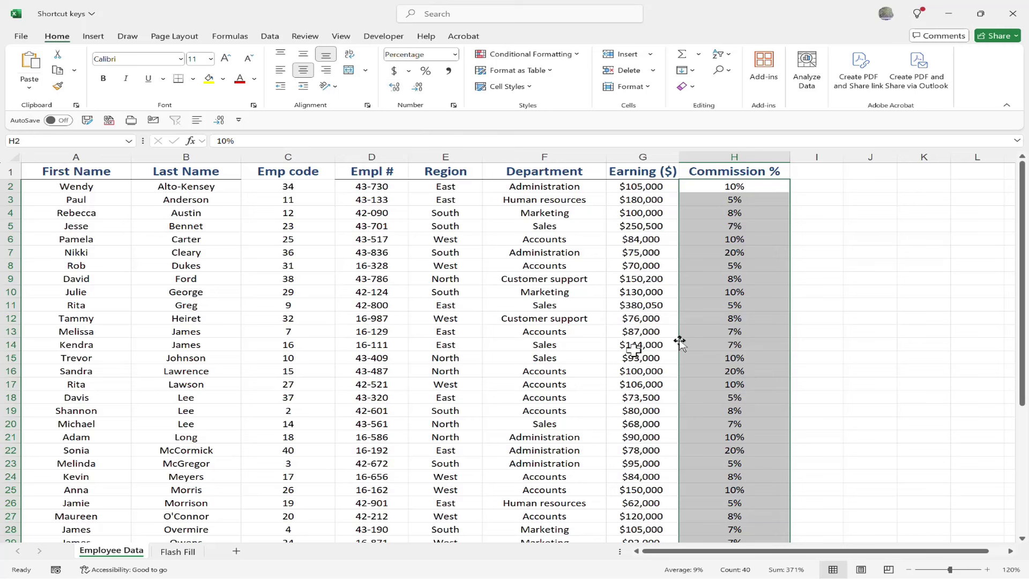
- Total the earnings G2:G41 with AutoSum in cell G42 directly below the last earnings value
key(Down)
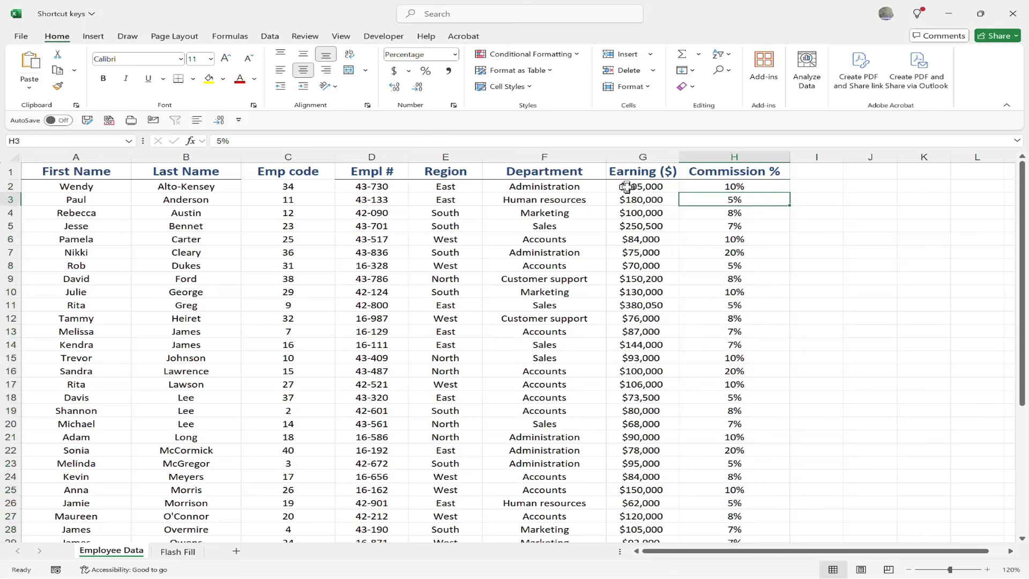
click(627, 187)
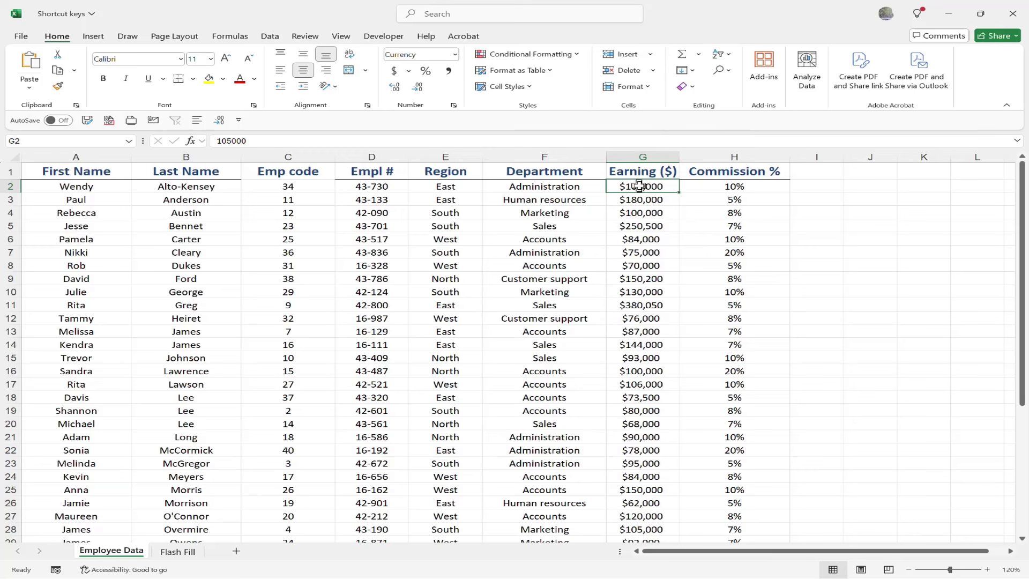
key(ctrl+Down)
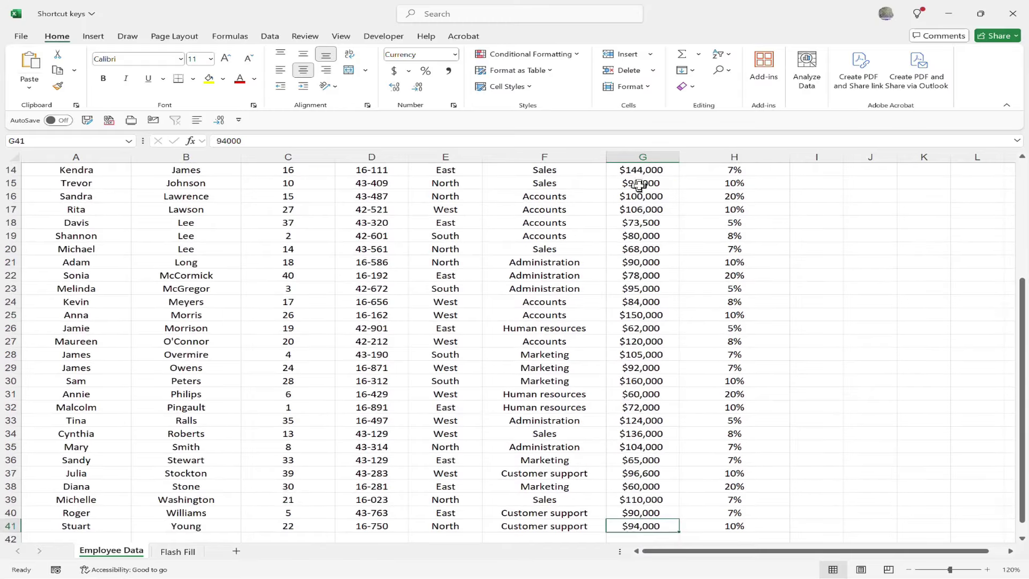
scroll(654, 413, down, 2)
click(629, 459)
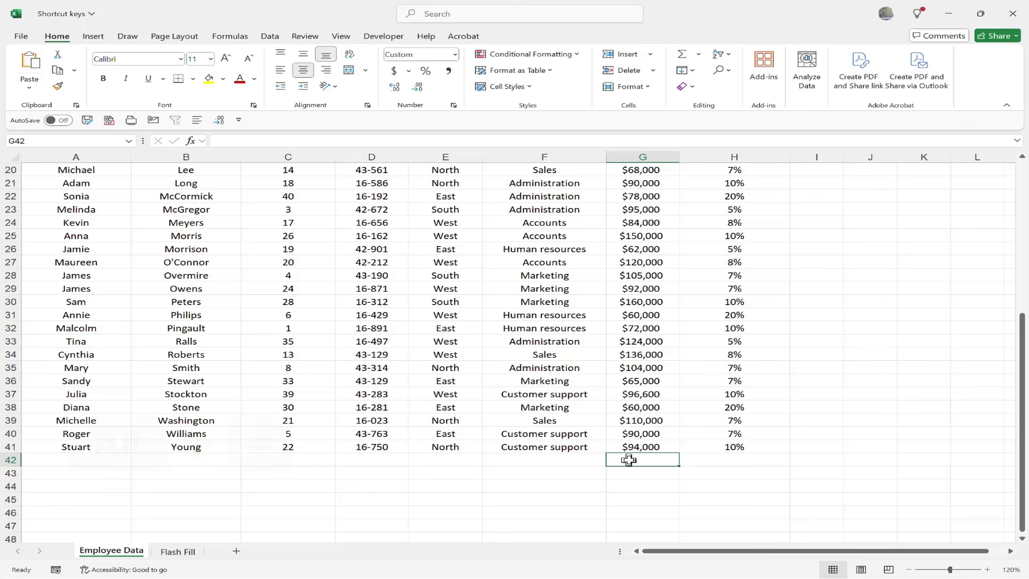
key(alt+equal)
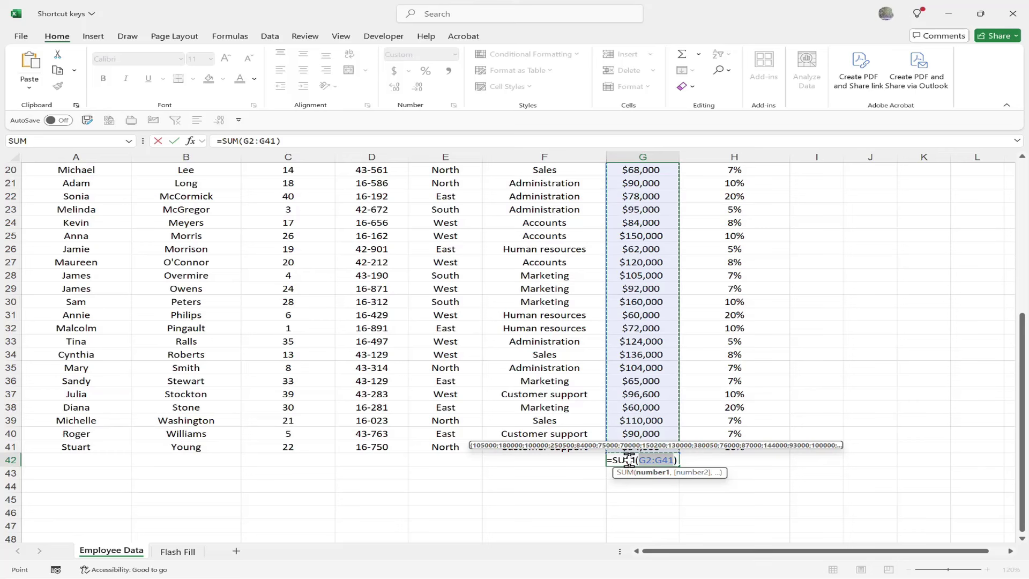
key(Return)
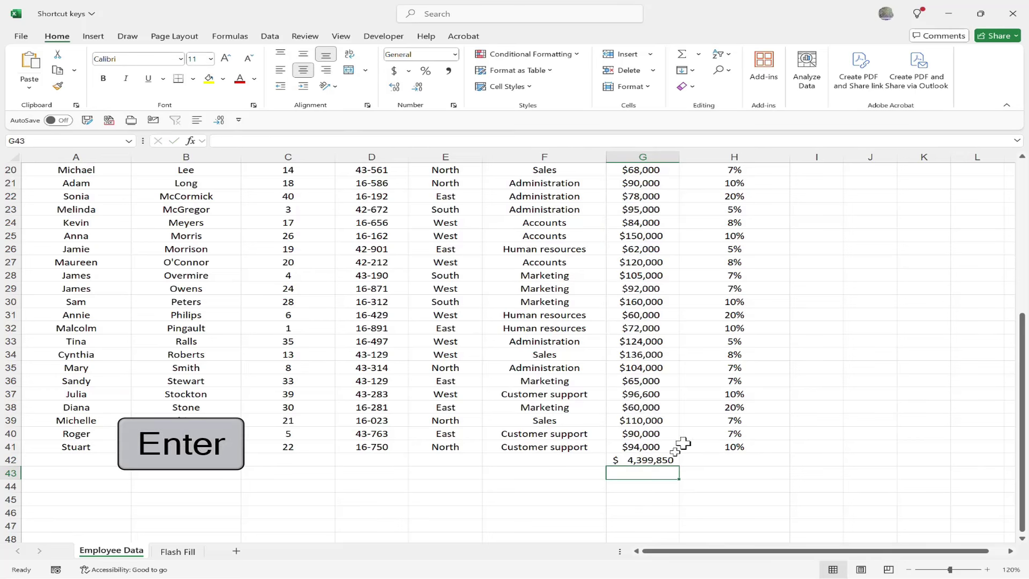
- Delete the earnings total from G42 and select the last earnings value in G41
click(634, 459)
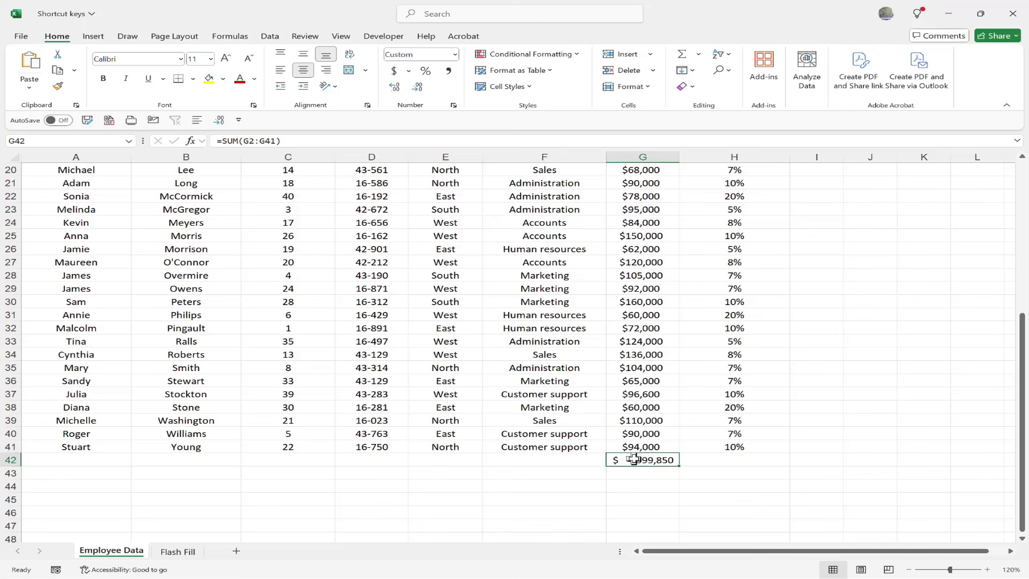
key(Delete)
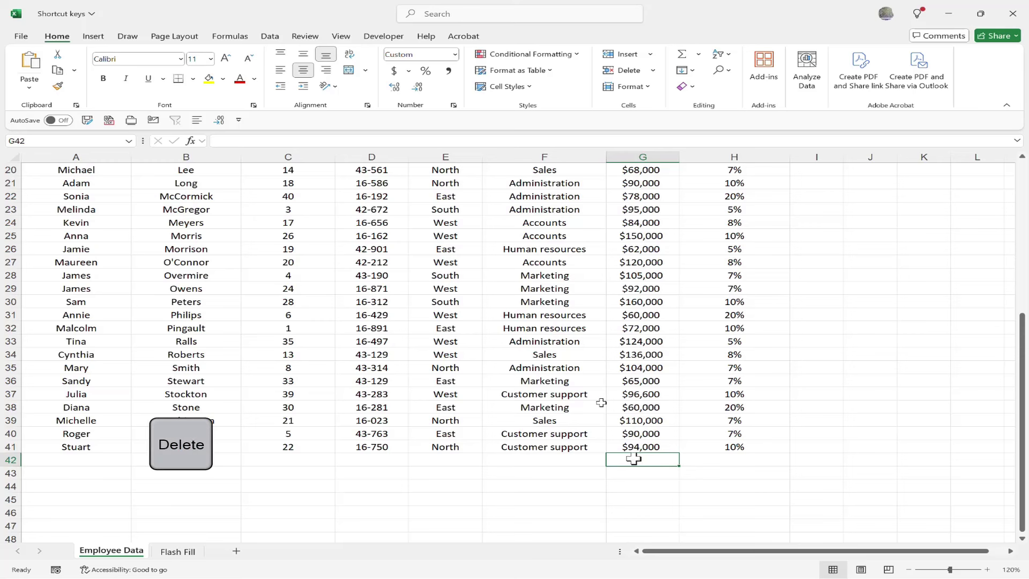
click(642, 447)
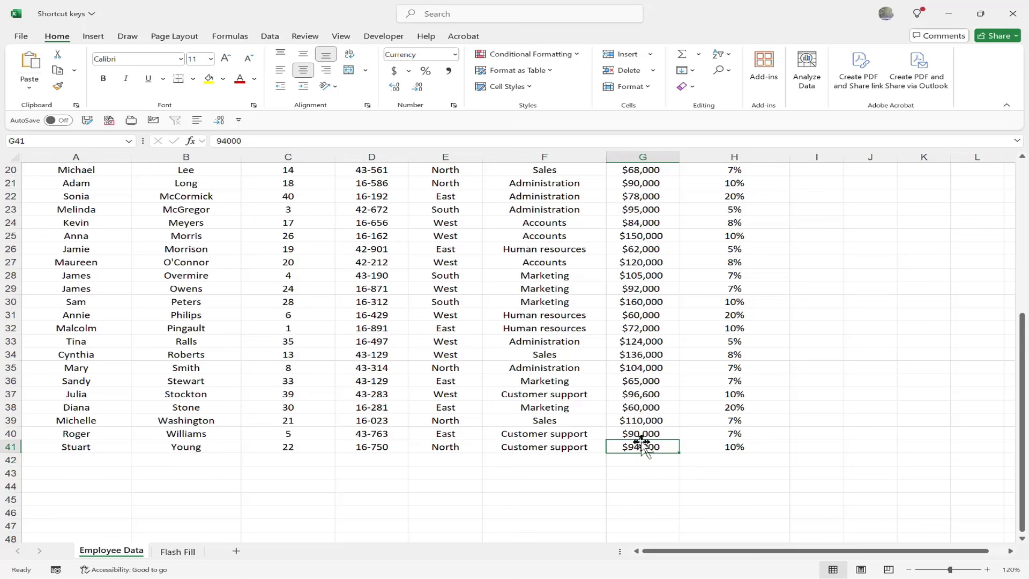
- Hide the Last Name column, bring it back, and clear the earnings total from G42
scroll(193, 193, up, 7)
click(176, 186)
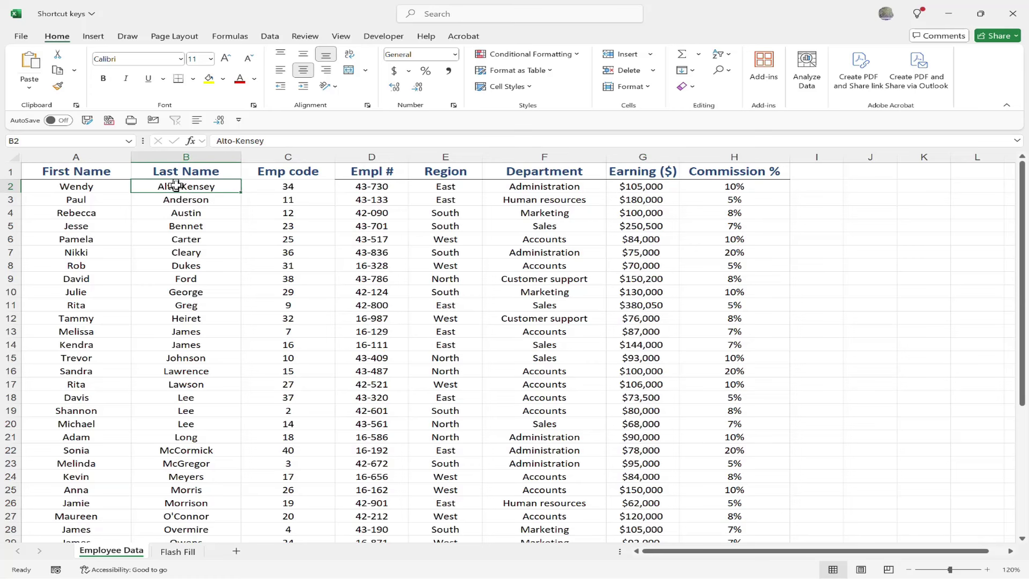
key(ctrl+0)
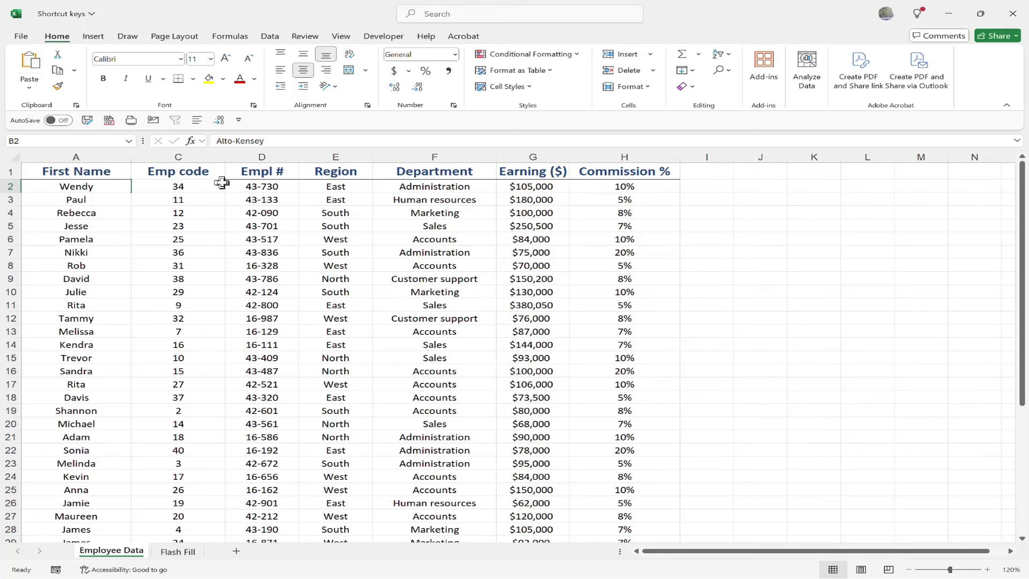
key(ctrl+shift+0)
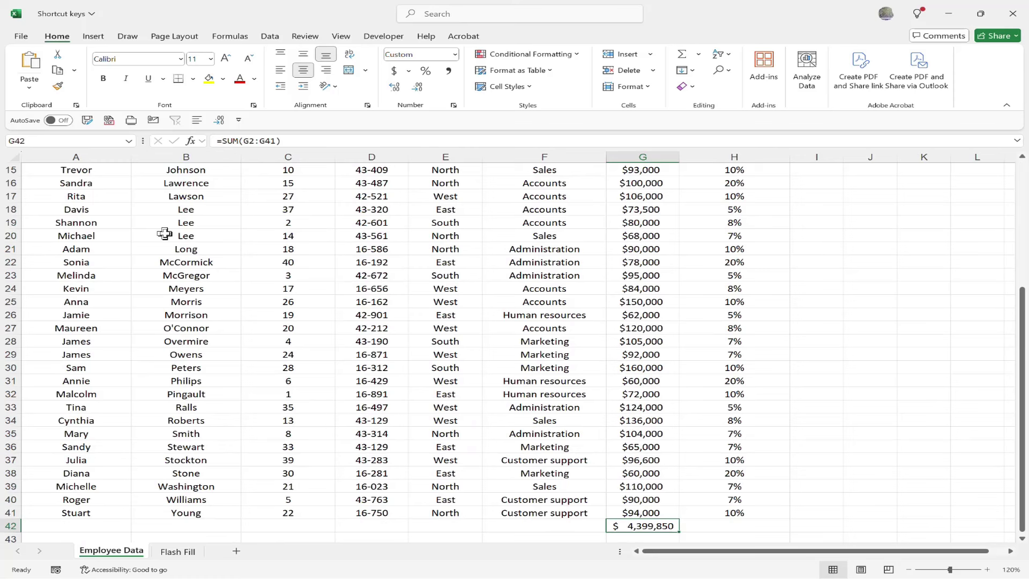
key(Delete)
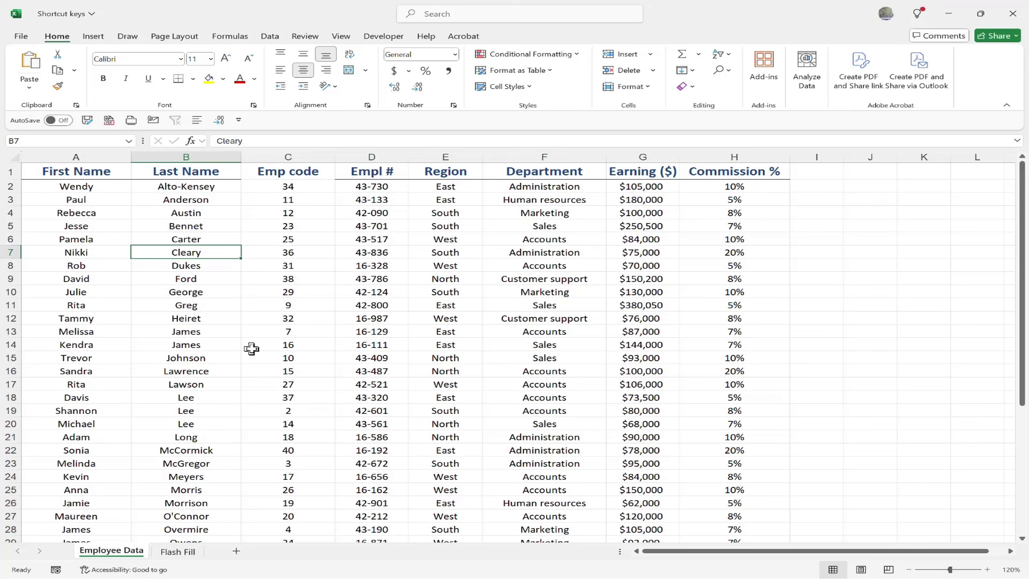
- Switch the filter buttons on the employee data headers on and off twice
key(ctrl+shift+l)
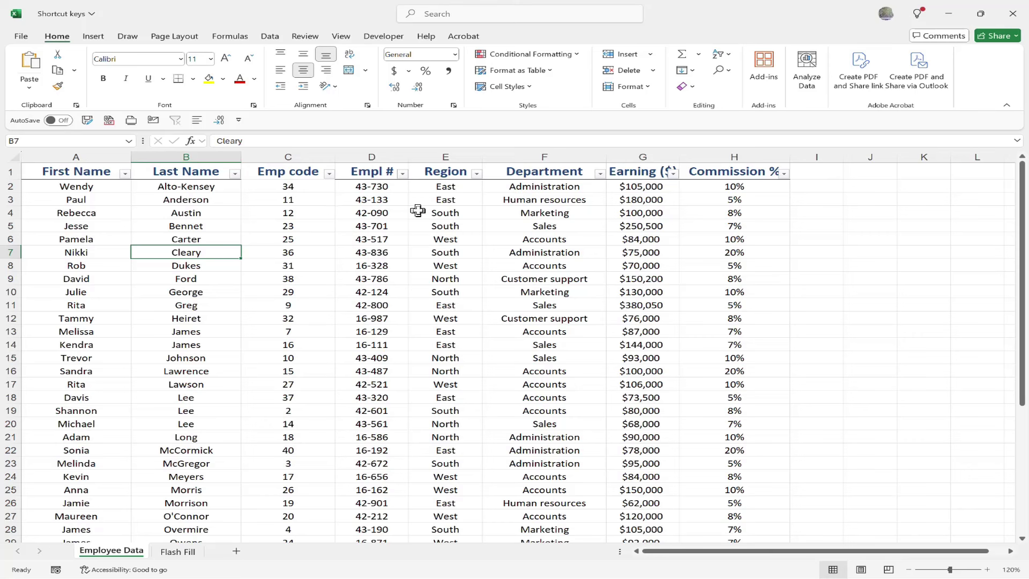
key(Down)
key(ctrl+shift+l)
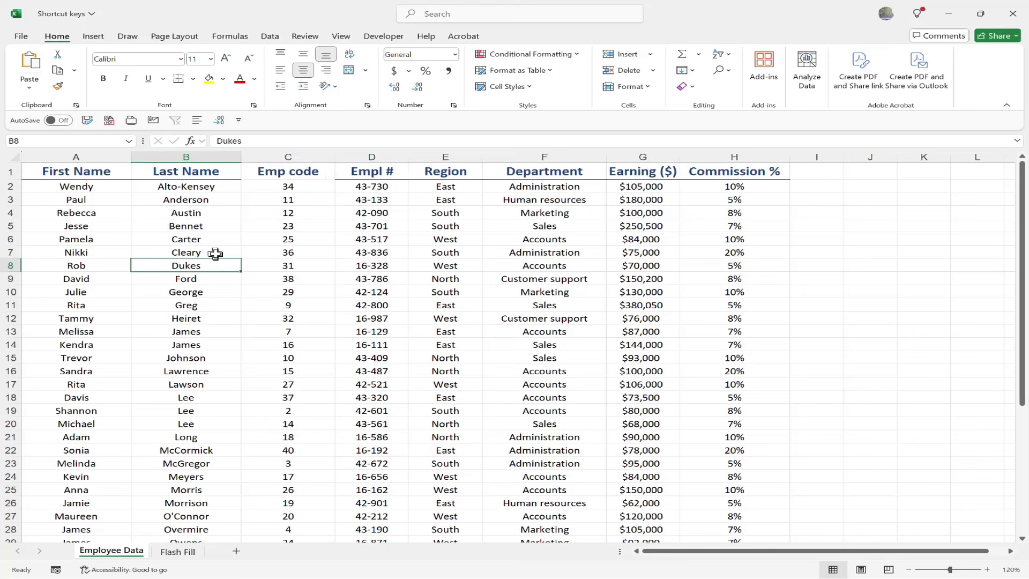
key(ctrl+shift+l)
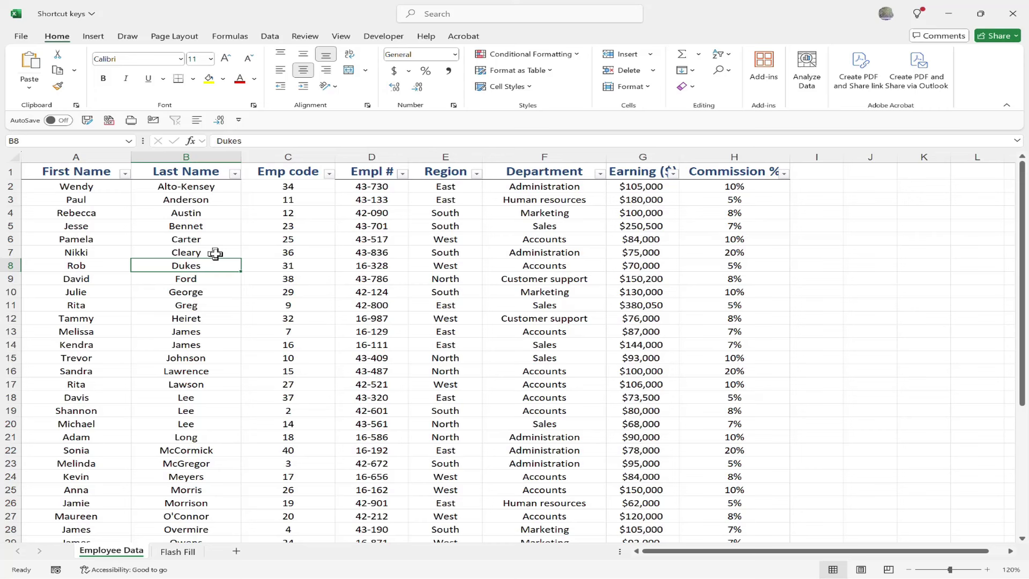
key(ctrl+shift+l)
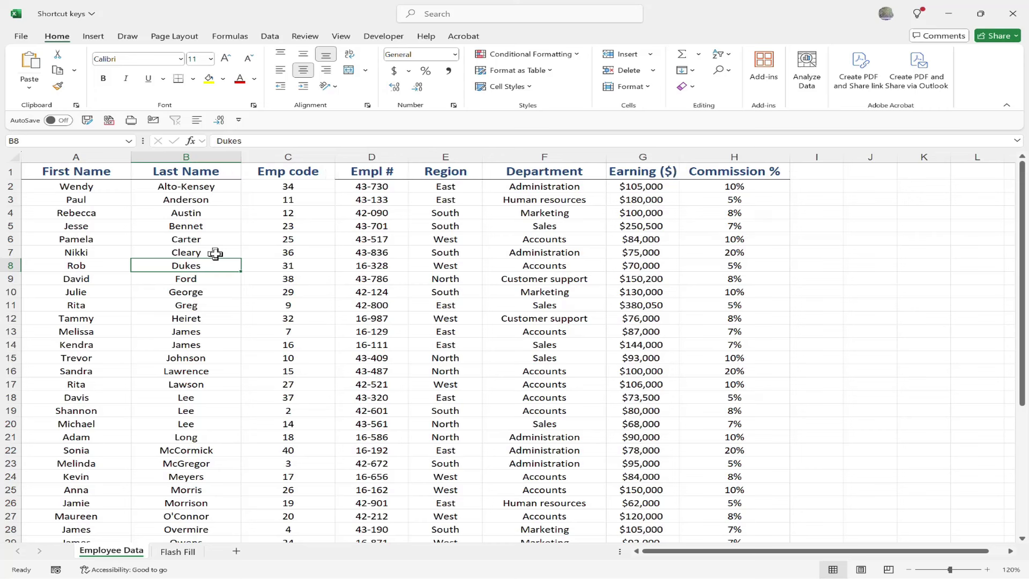
- Convert the employee data range A1:H41 into a table with headers
click(212, 236)
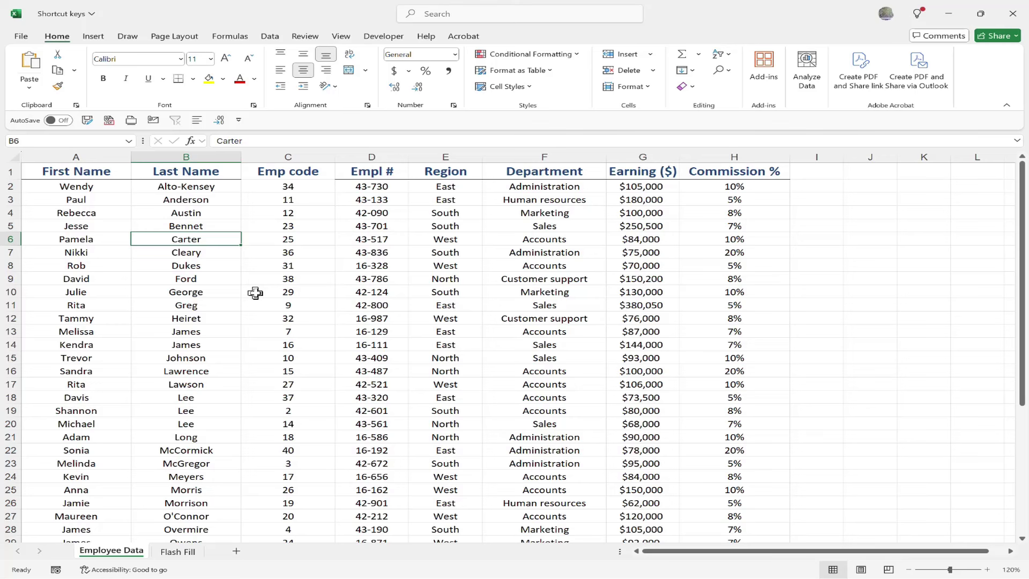
key(ctrl+t)
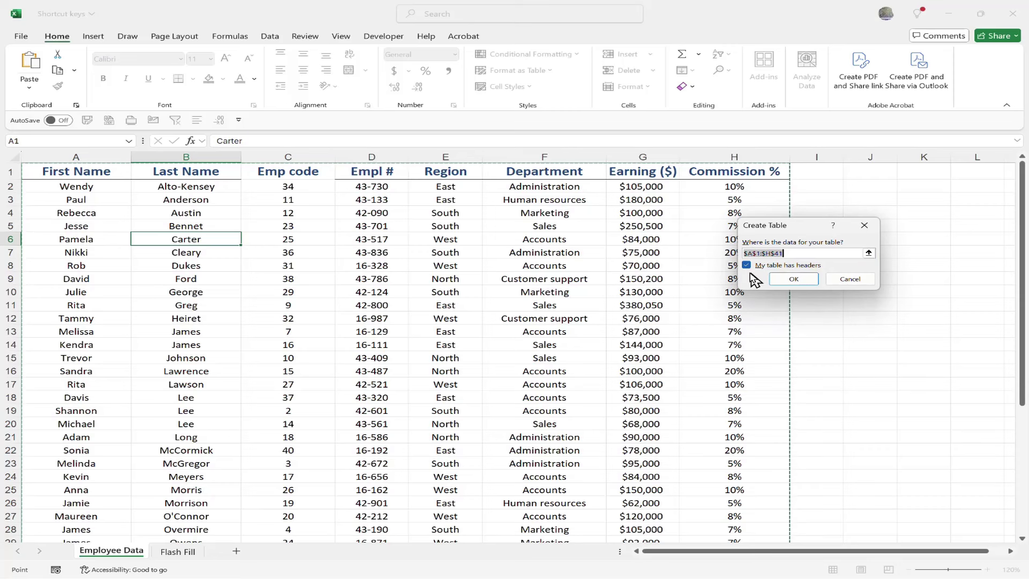
click(788, 280)
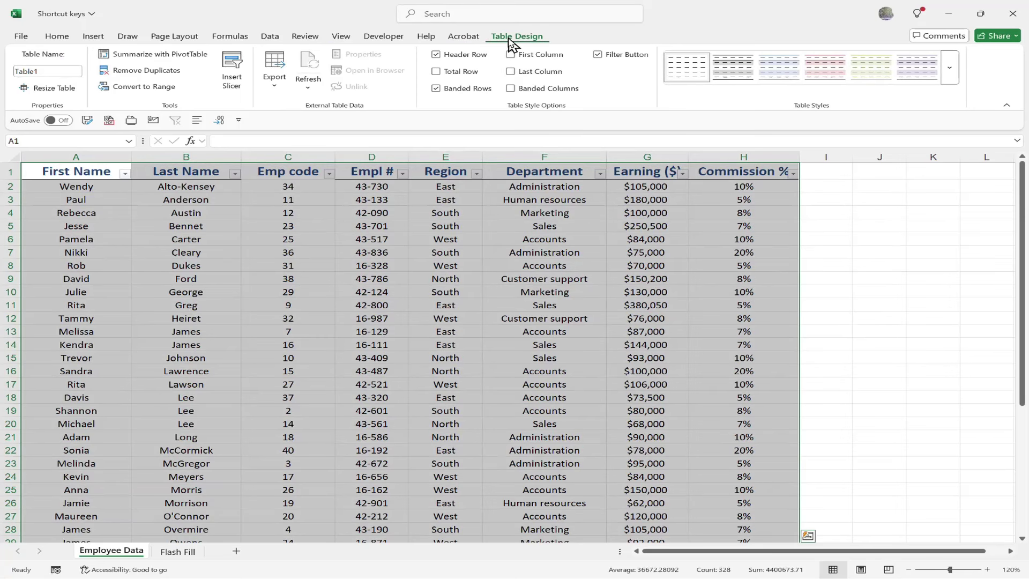
- Apply the blue-header, grey-banded Medium style to the table and use banded columns instead of banded rows
click(949, 68)
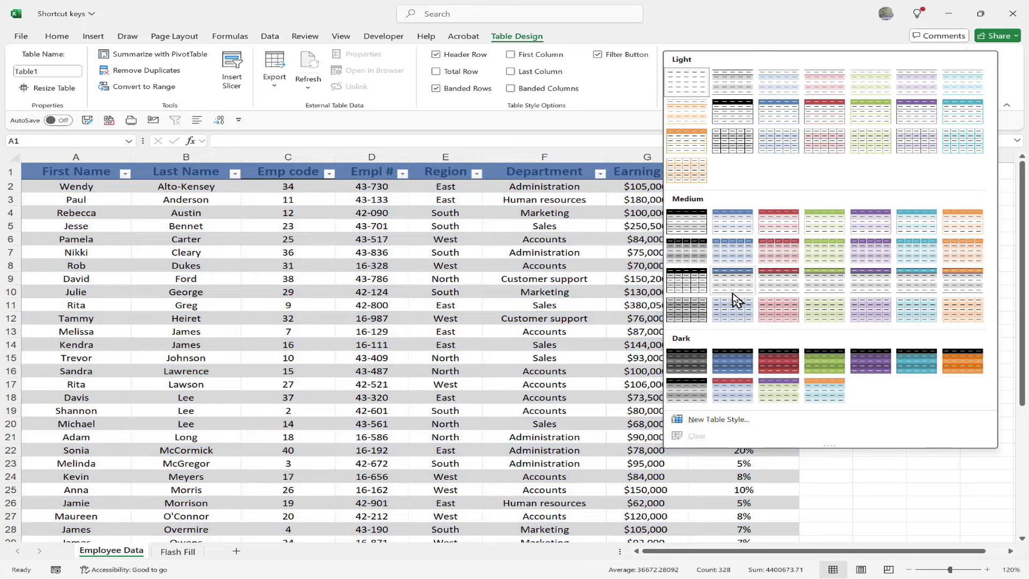
click(732, 292)
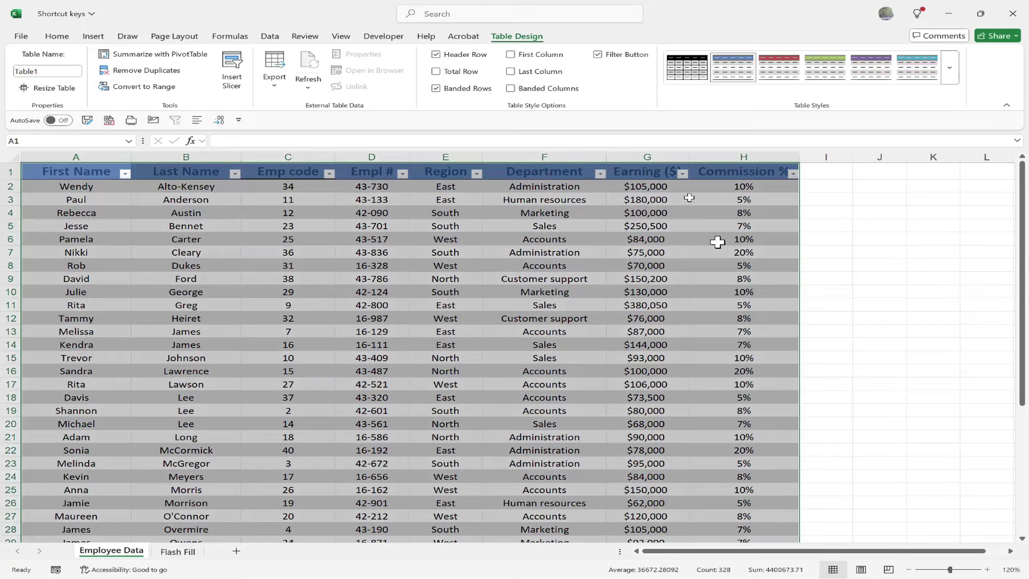
click(511, 89)
click(436, 88)
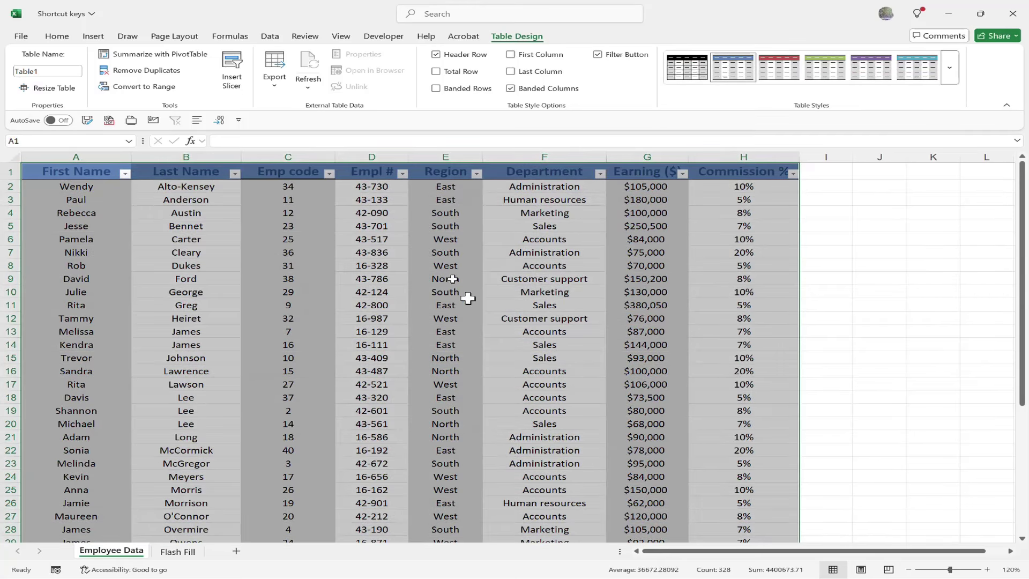
click(324, 307)
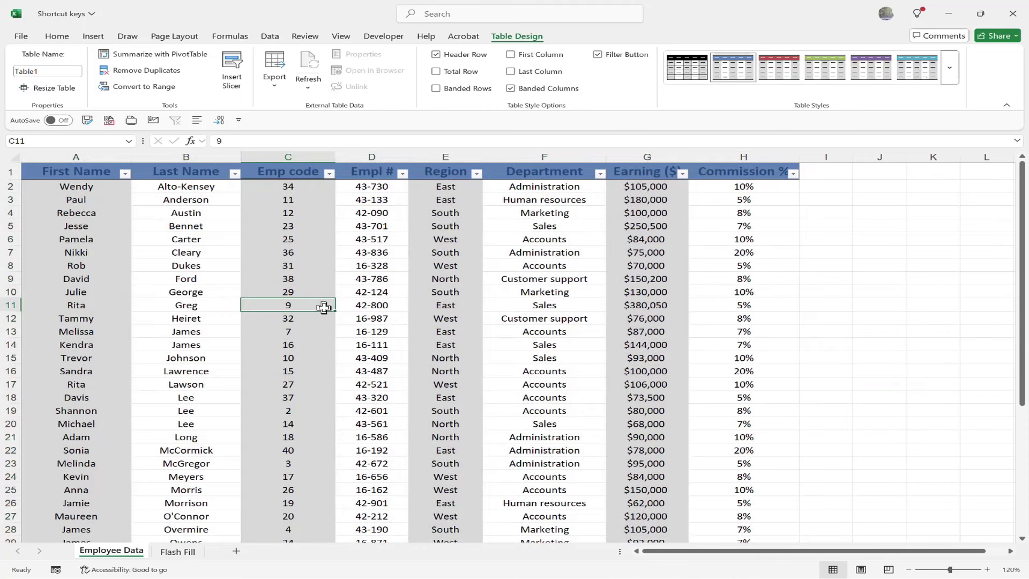
- Scroll through the table to check its headers, and switch its filter buttons off and back on
scroll(341, 345, down, 3)
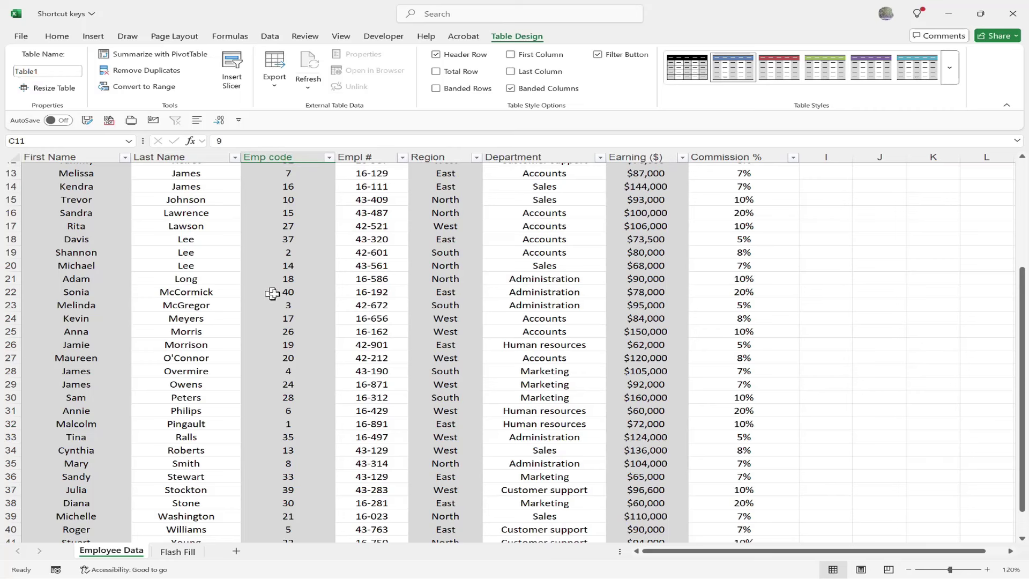
scroll(272, 293, up, 4)
click(285, 252)
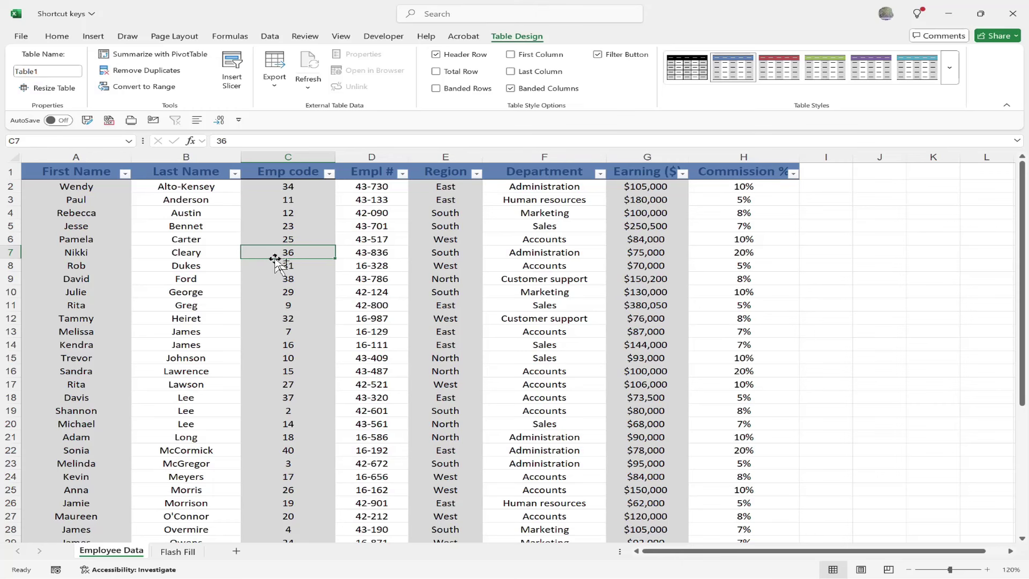
key(ctrl+shift+l)
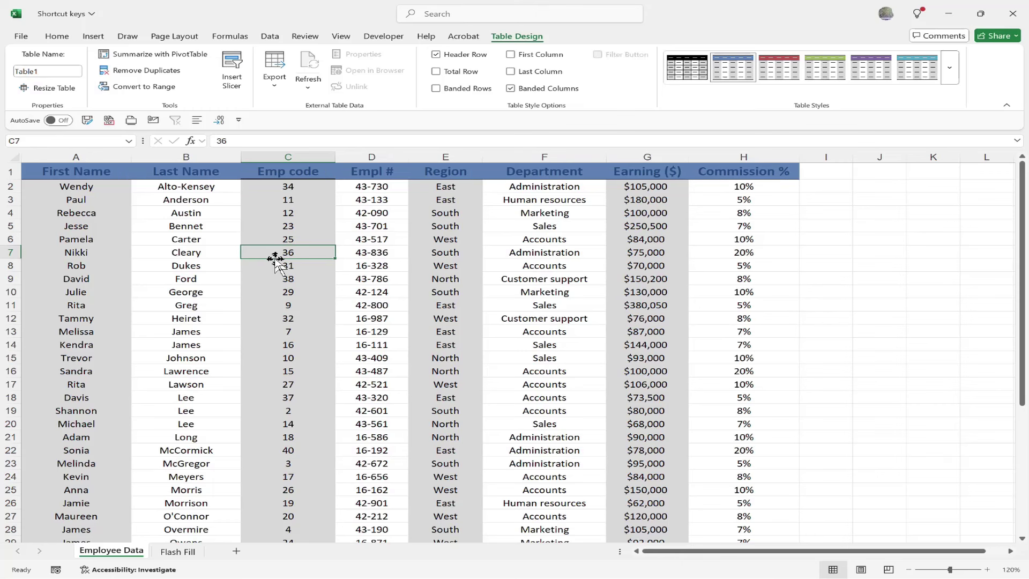
key(ctrl+shift+l)
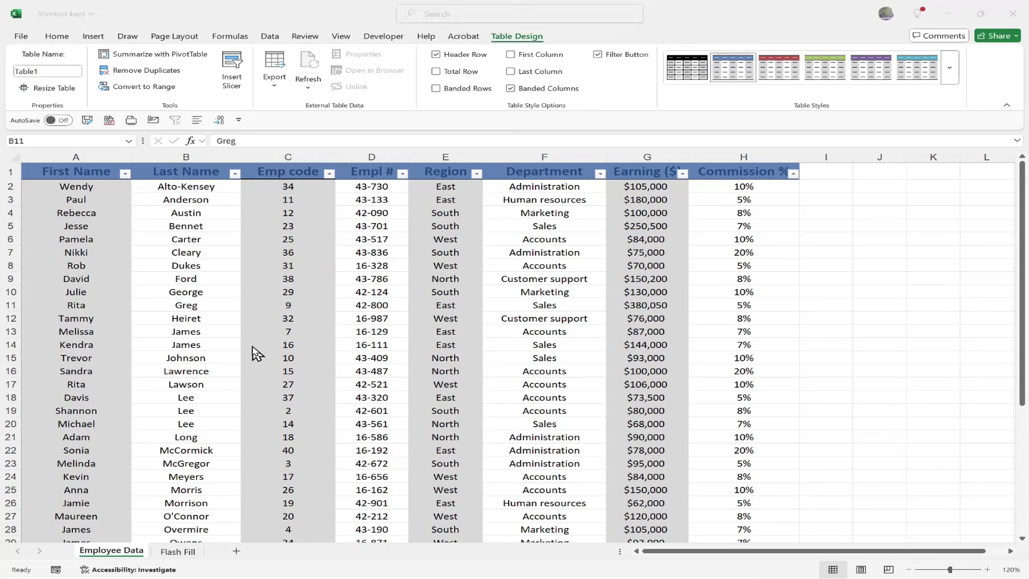
- On the Flash Fill sheet, enter Kenton as the city in B2 and Flash Fill the remaining cities down to B13
click(177, 554)
click(177, 554)
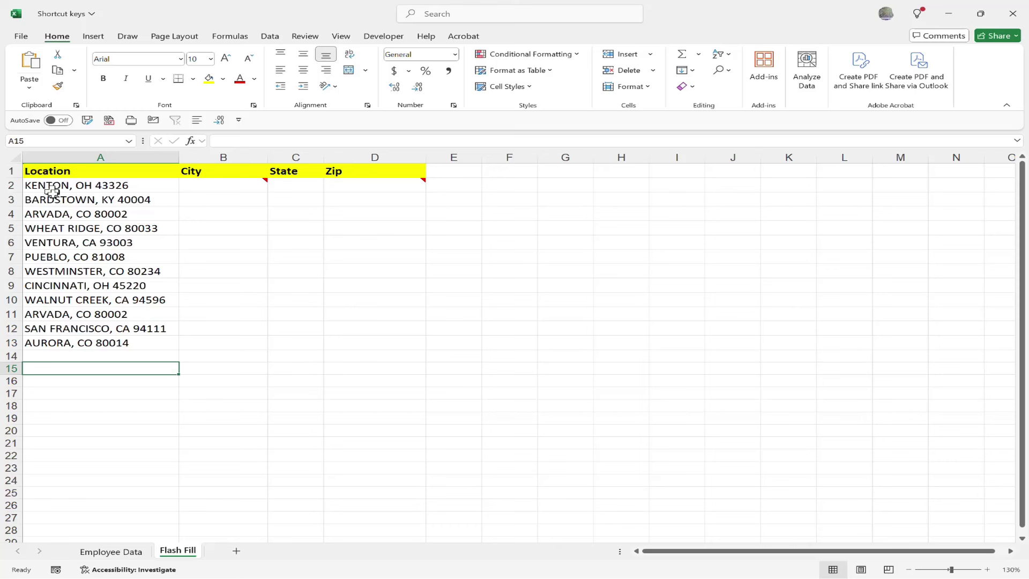
click(207, 184)
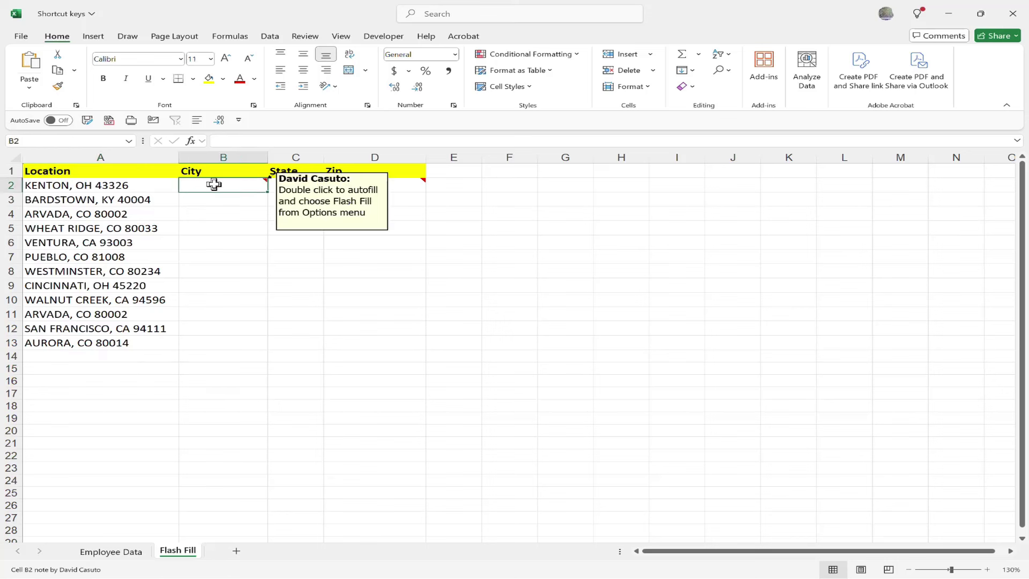
text(Kenton)
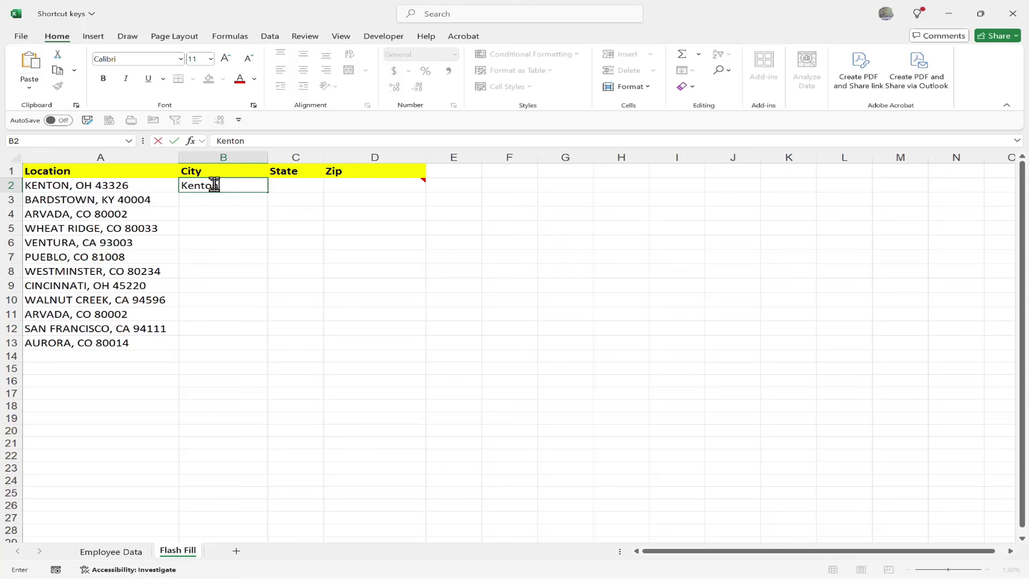
key(ctrl+Return)
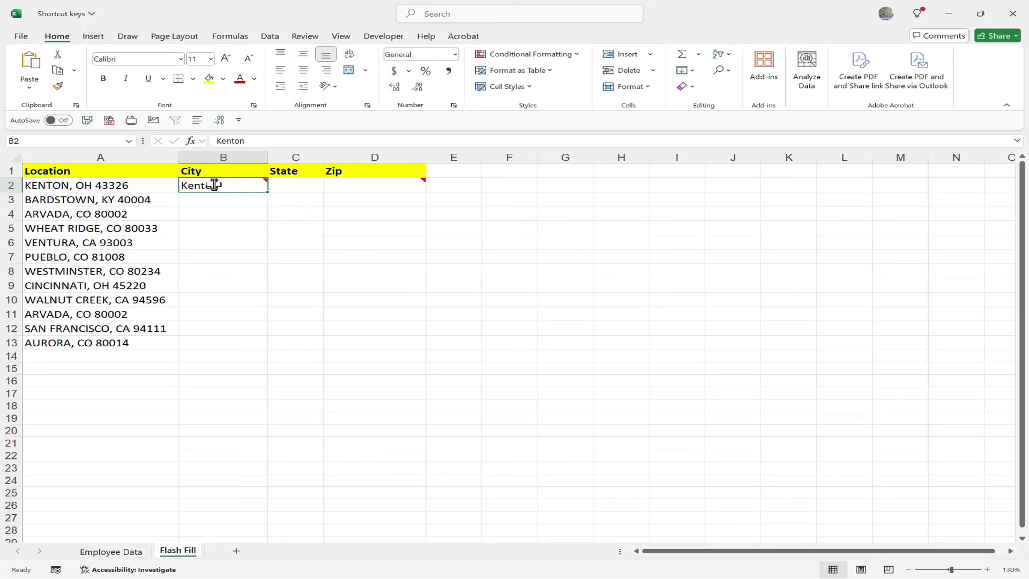
key(Down)
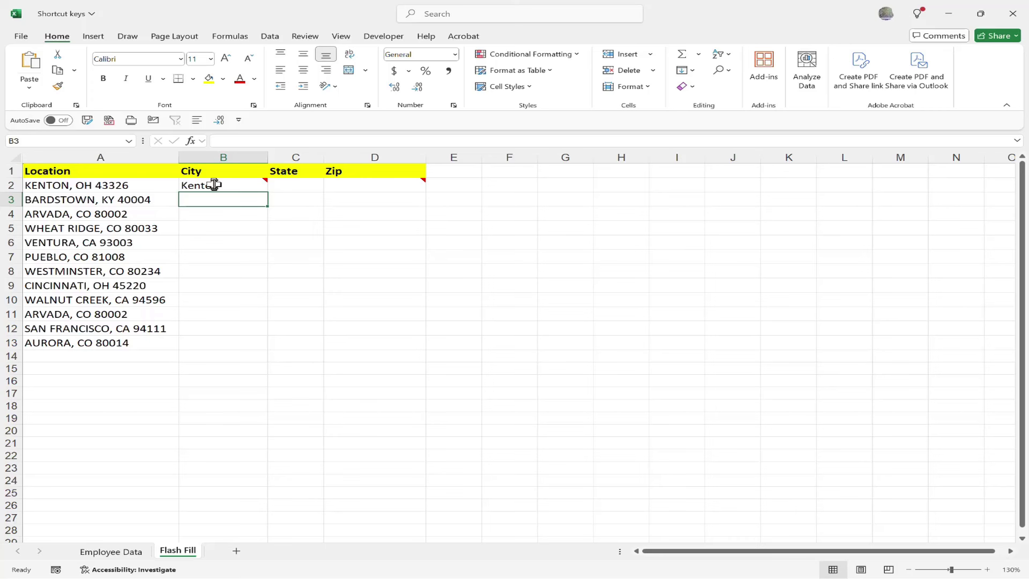
key(ctrl+e)
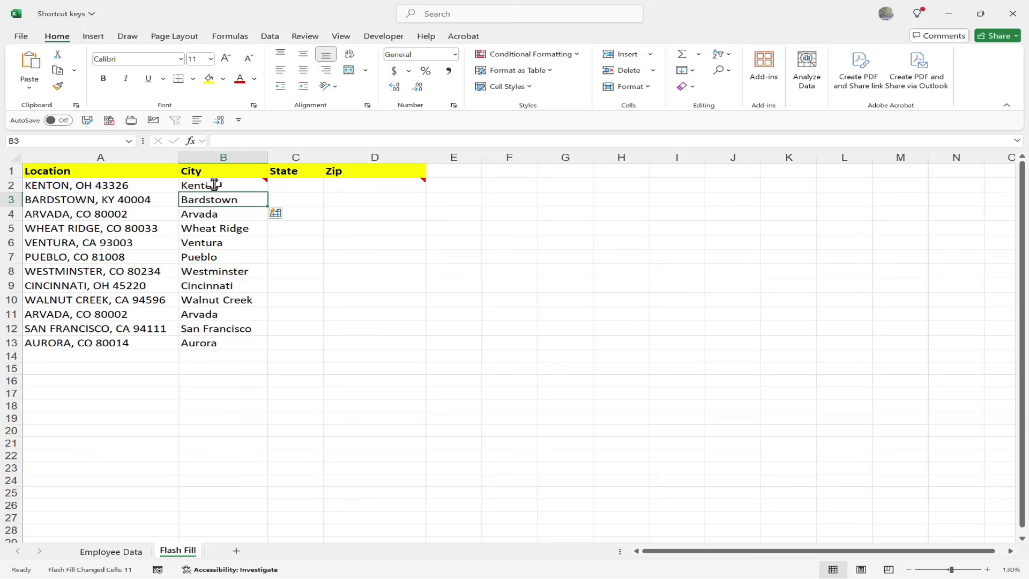
- Enter OH as the state in C2 and Flash Fill the remaining states down to C13
click(290, 184)
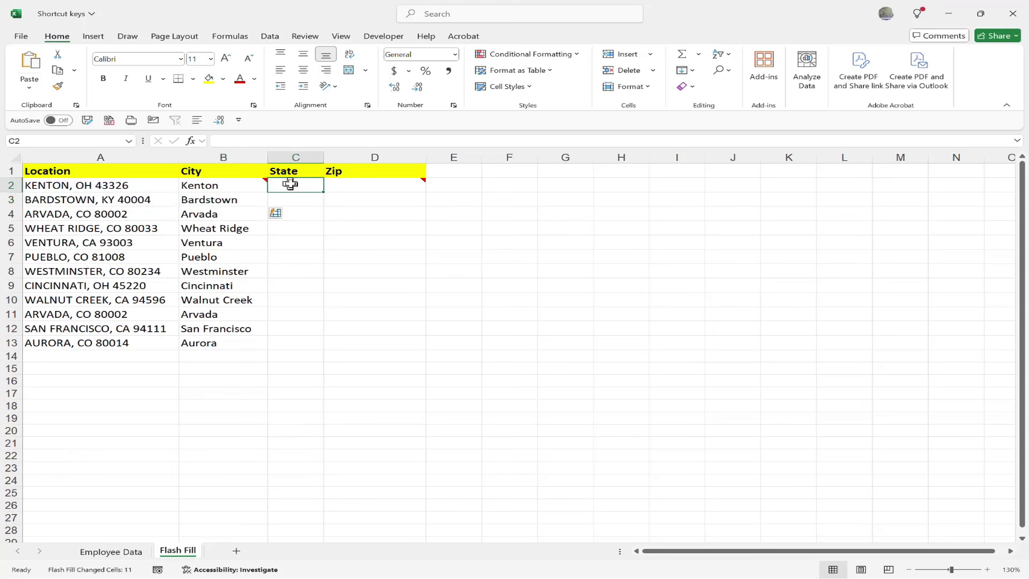
text(OH)
key(Return)
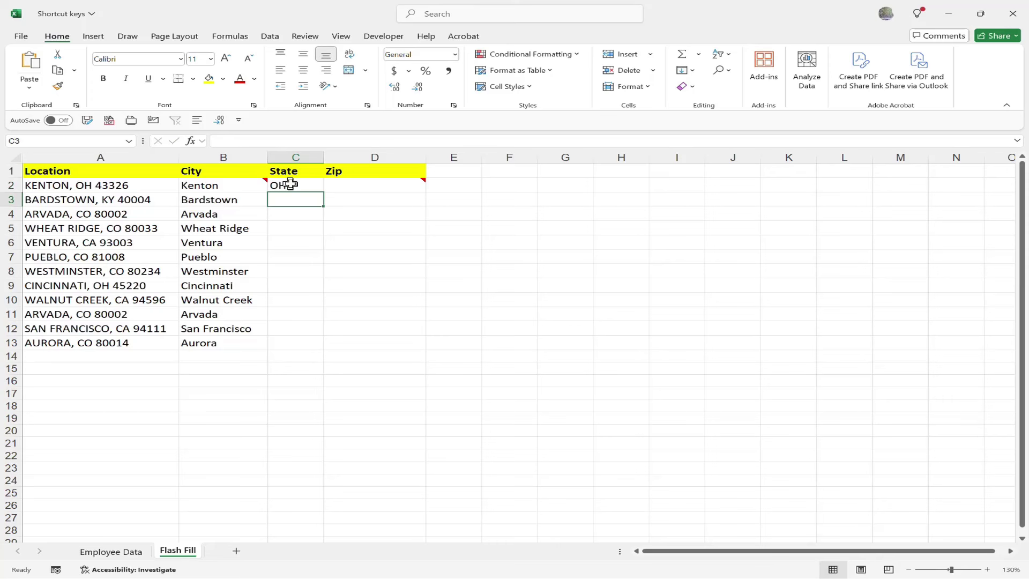
key(ctrl+e)
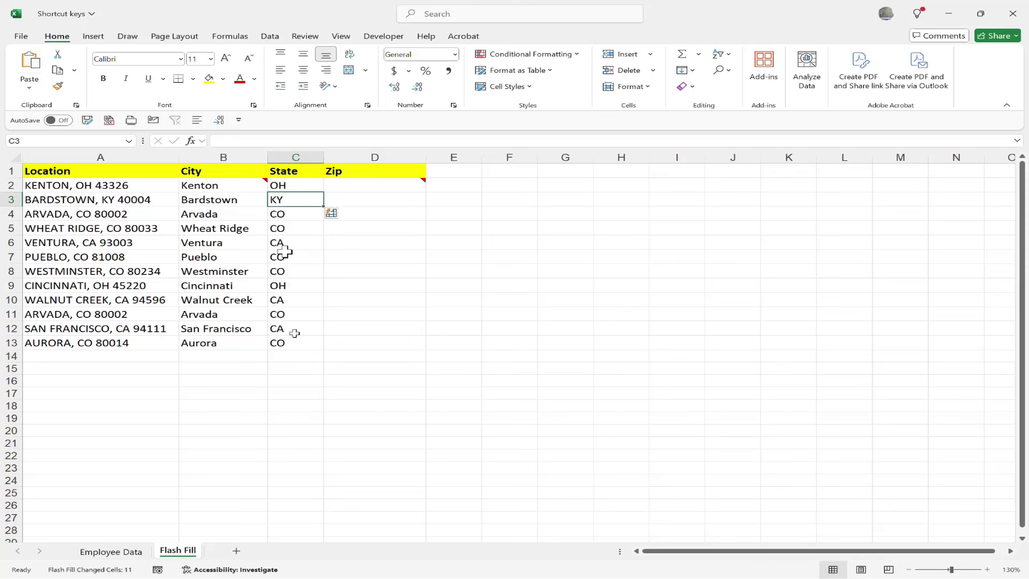
- Enter the zip codes 43326 in D2 and 40004 in D3, accepting the Flash Fill suggestion for the zips down to D13
click(367, 184)
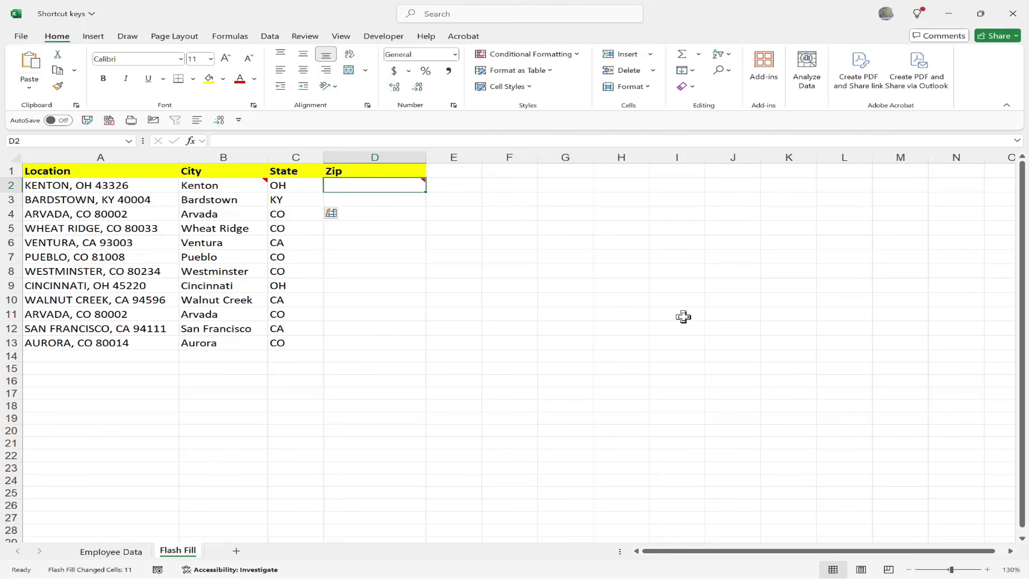
text(43326)
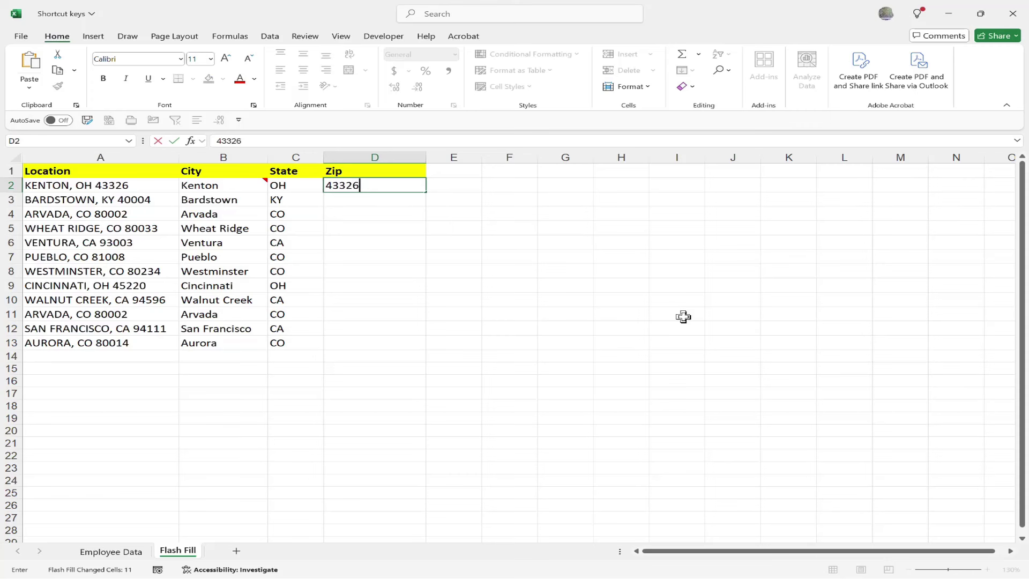
key(Return)
text(40004)
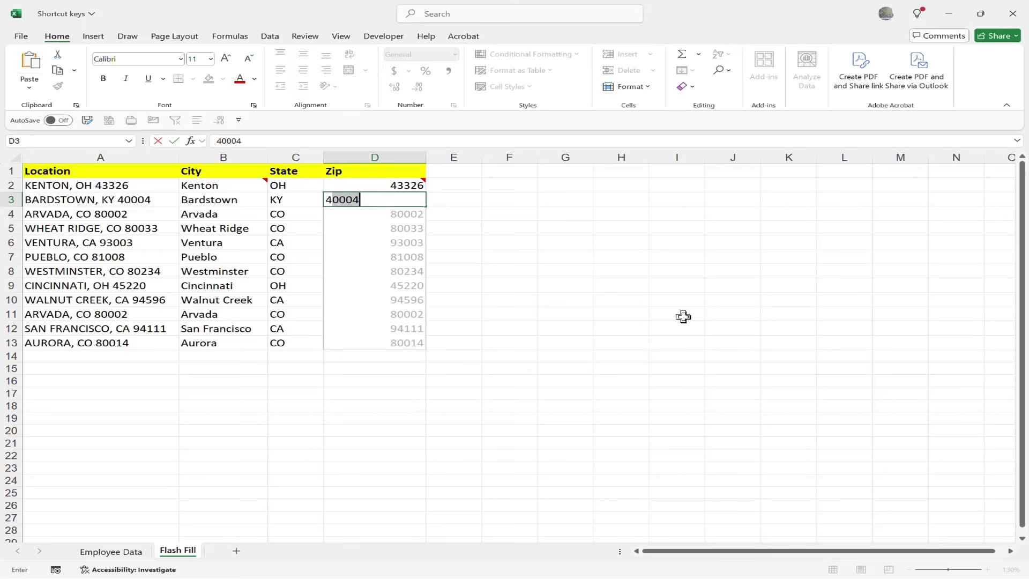
key(Return)
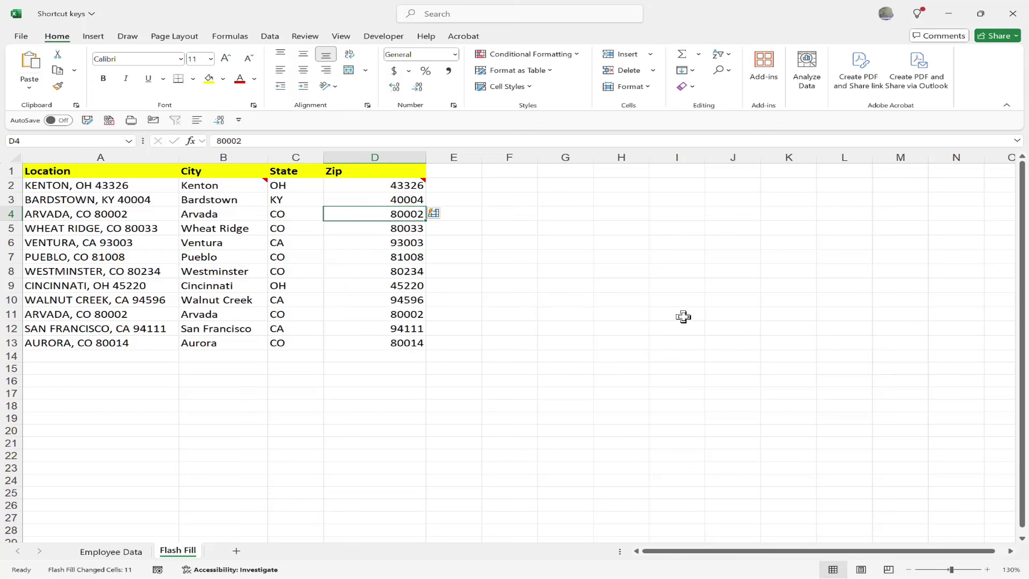
- Switch back to the Employee Data sheet
click(115, 551)
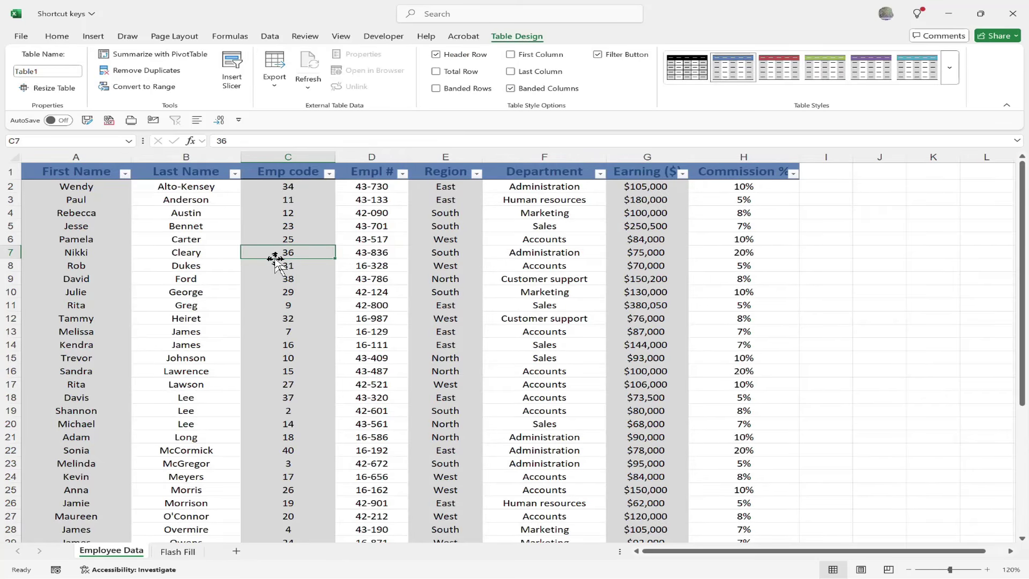
key(ctrl+s)
key(ctrl+o)
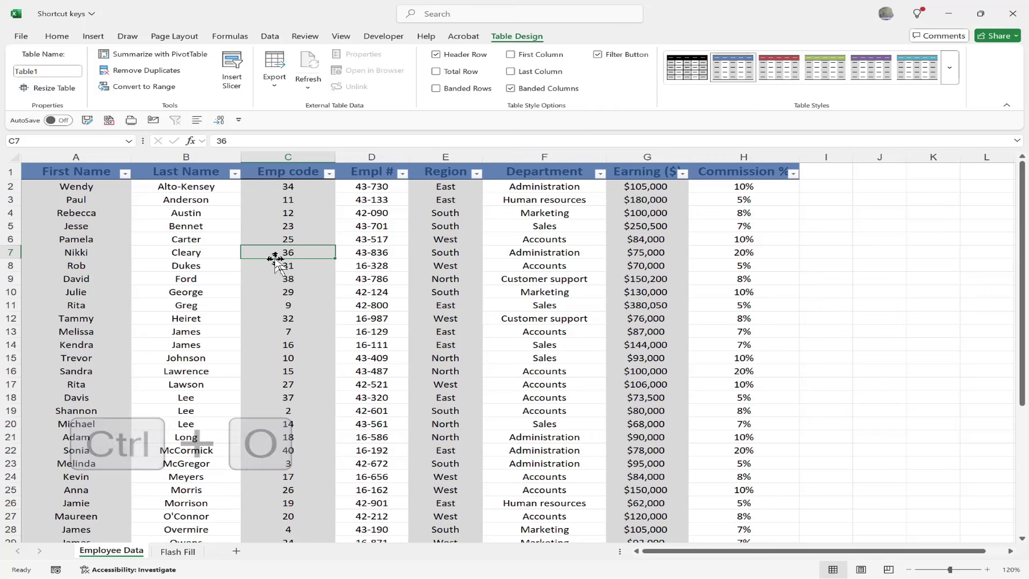
- Bring up the Save As dialog for the workbook and cancel it, and start closing Excel but cancel at the save prompt
key(F12)
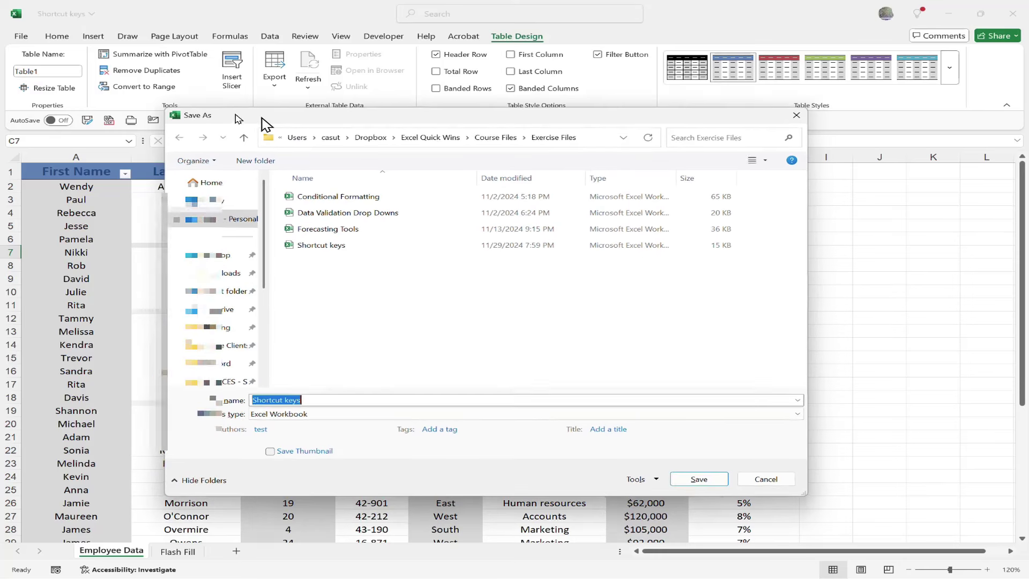
drag(265, 121, 228, 115)
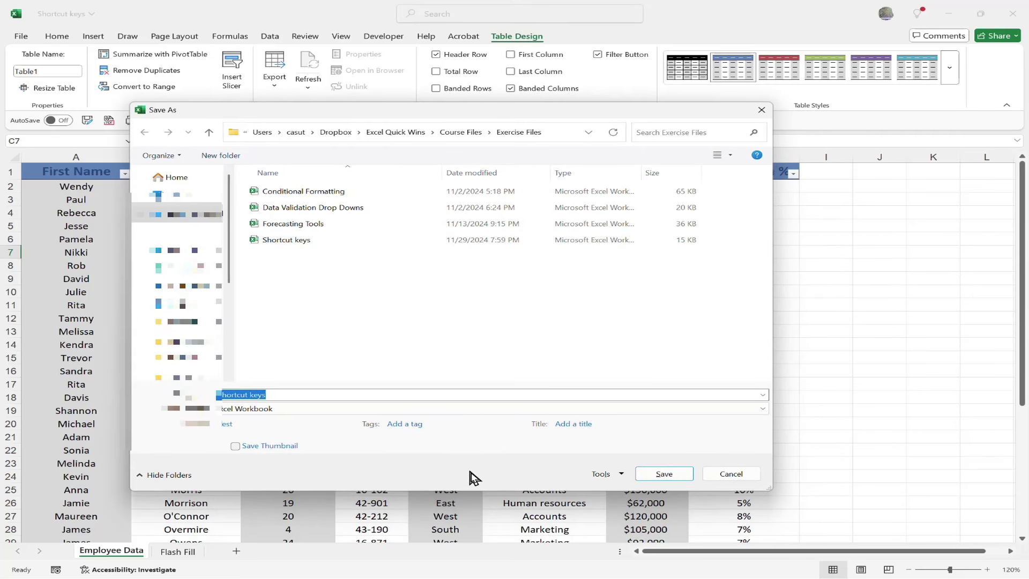
click(731, 474)
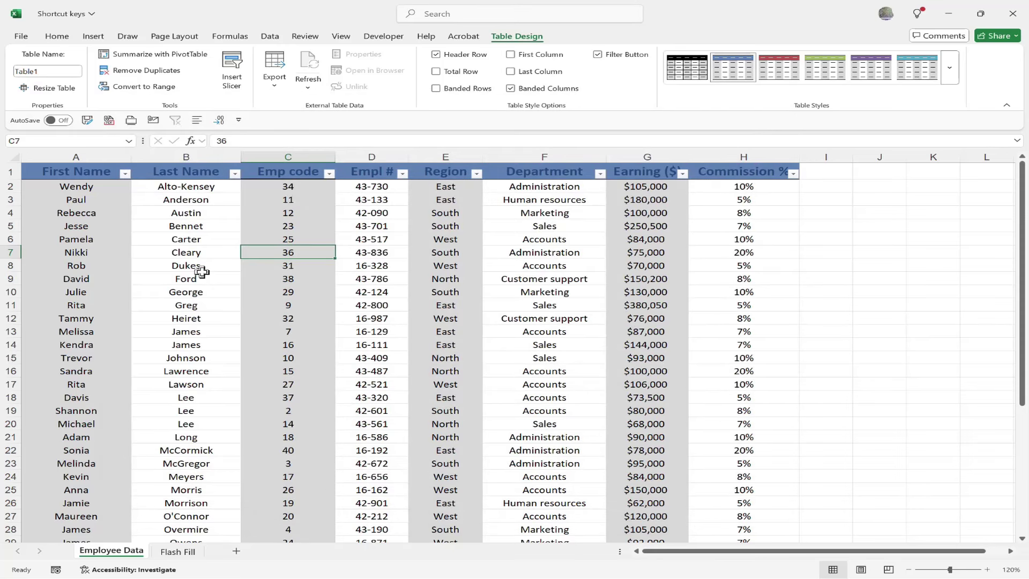
key(alt+F4)
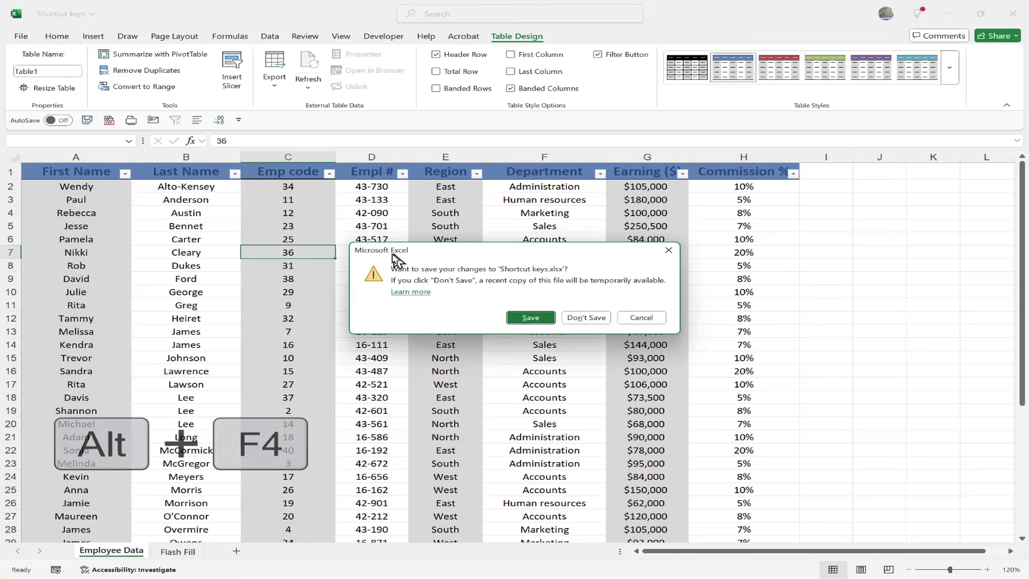
click(641, 318)
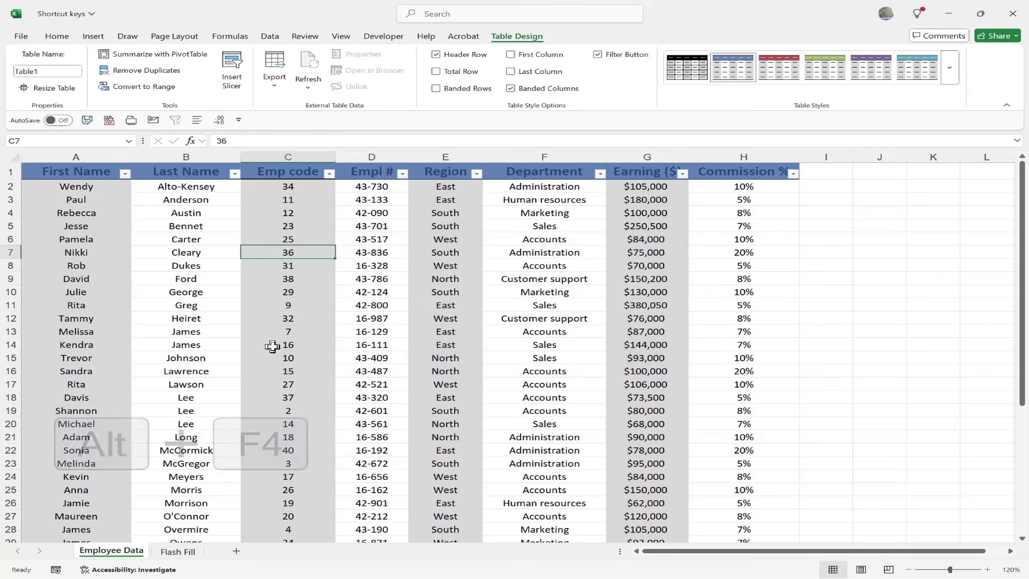